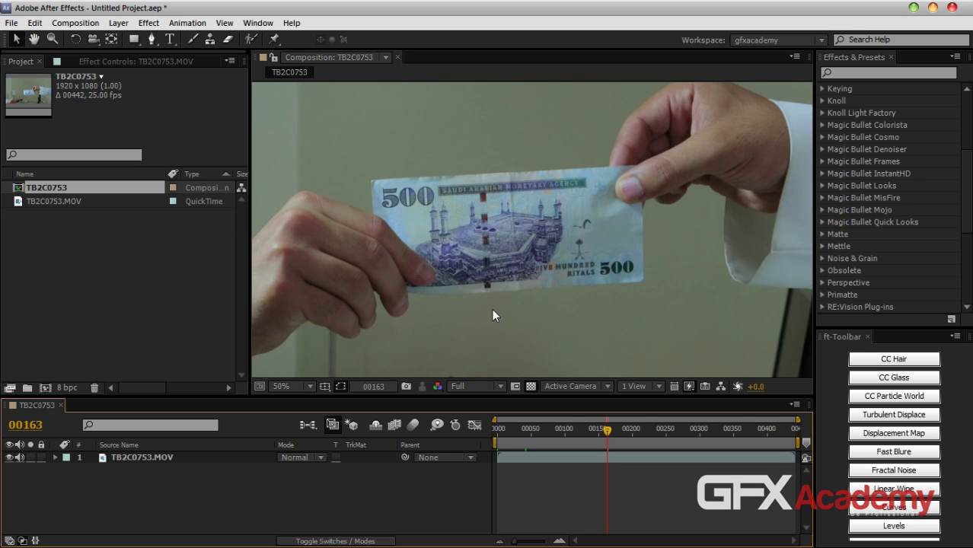
Examine the noise in the footage up close around the banknote, both hands and the white sleeve at frame 163
key("period")
left_click_drag(744, 242, 217, 297)
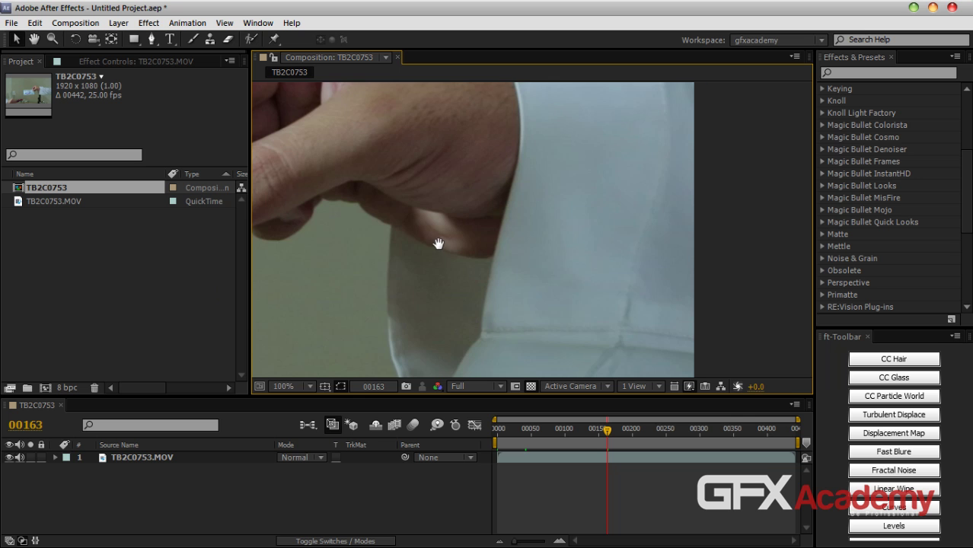
left_click_drag(439, 244, 463, 281)
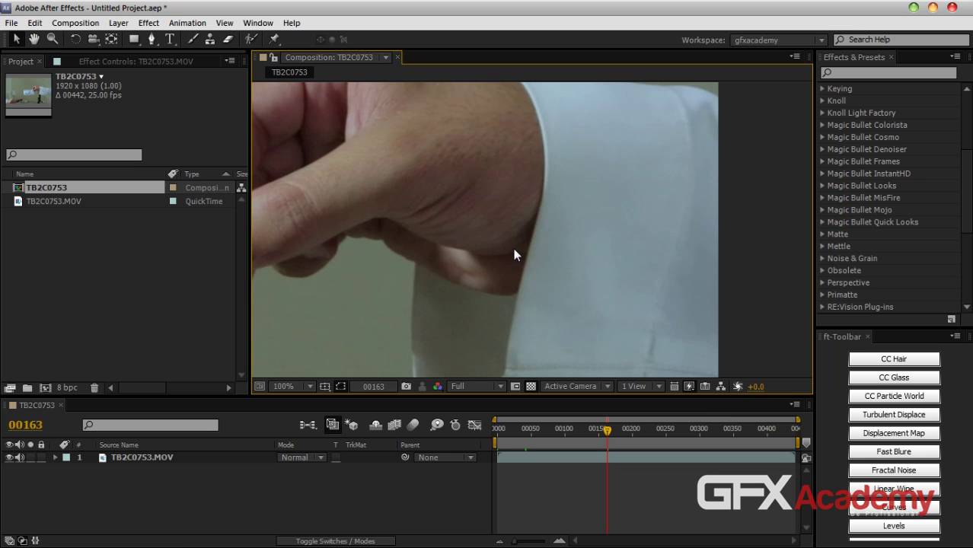
scroll(531, 292, "up", 2)
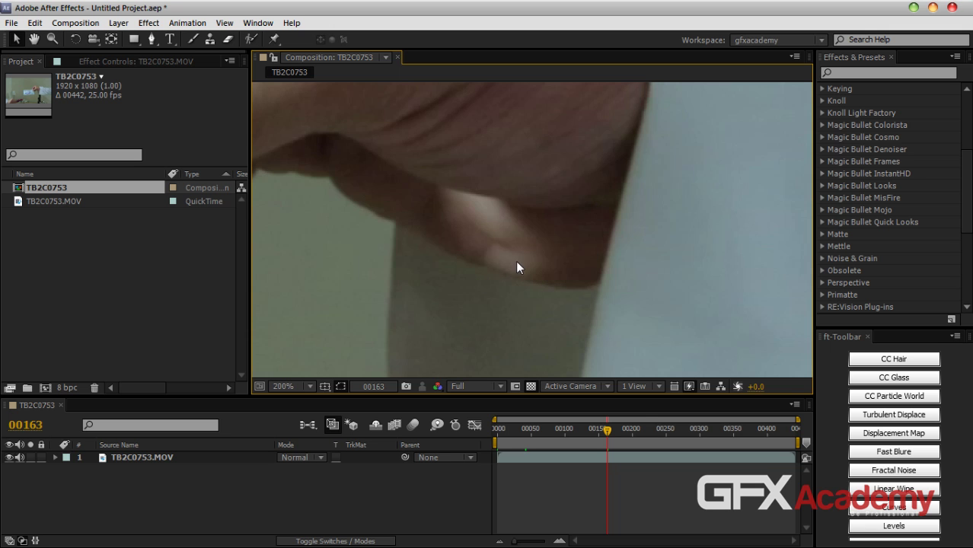
key("space")
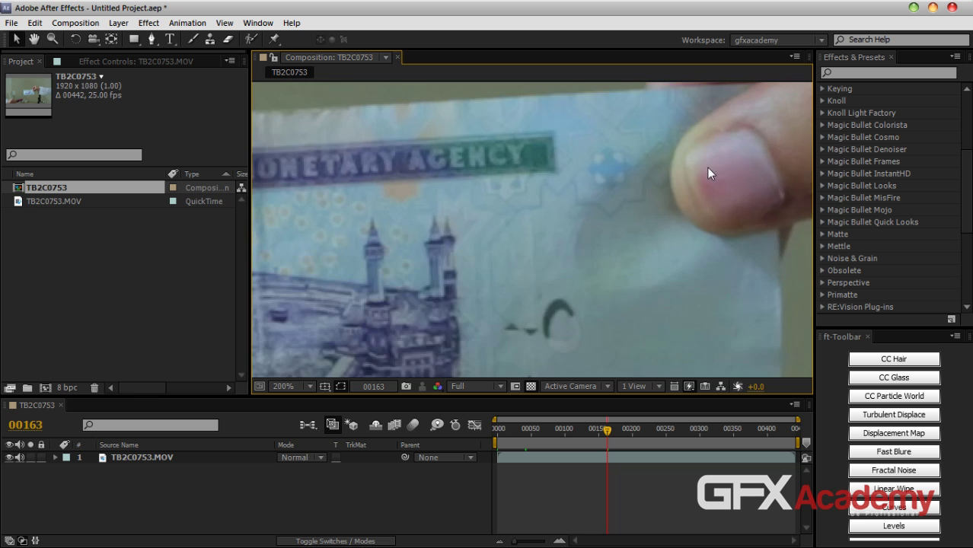
left_click_drag(506, 298, 541, 230)
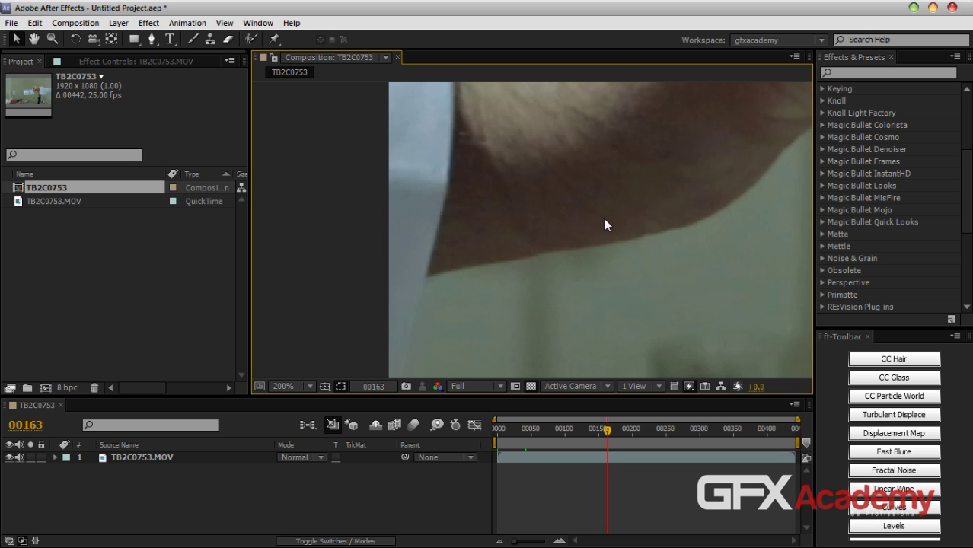
left_click_drag(757, 143, 308, 307)
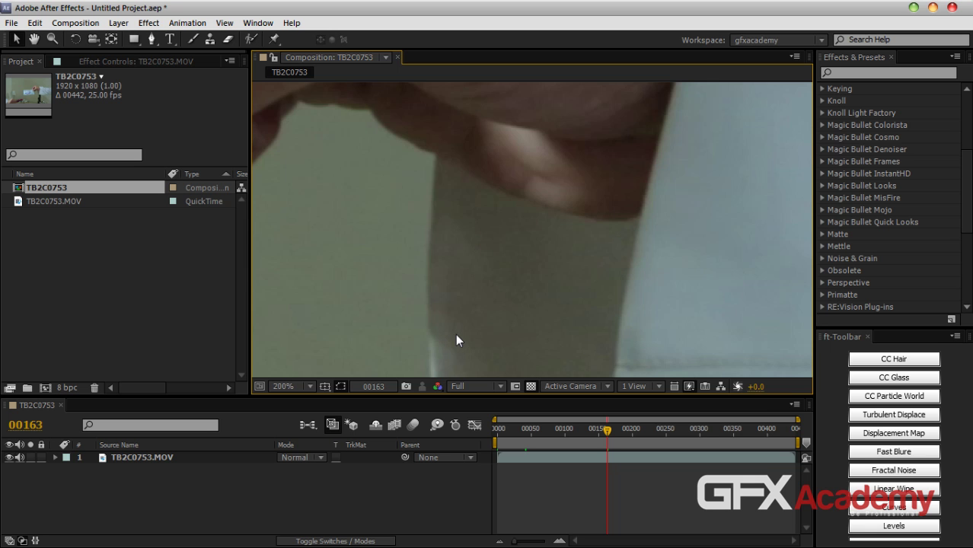
scroll(455, 333, "down", 4)
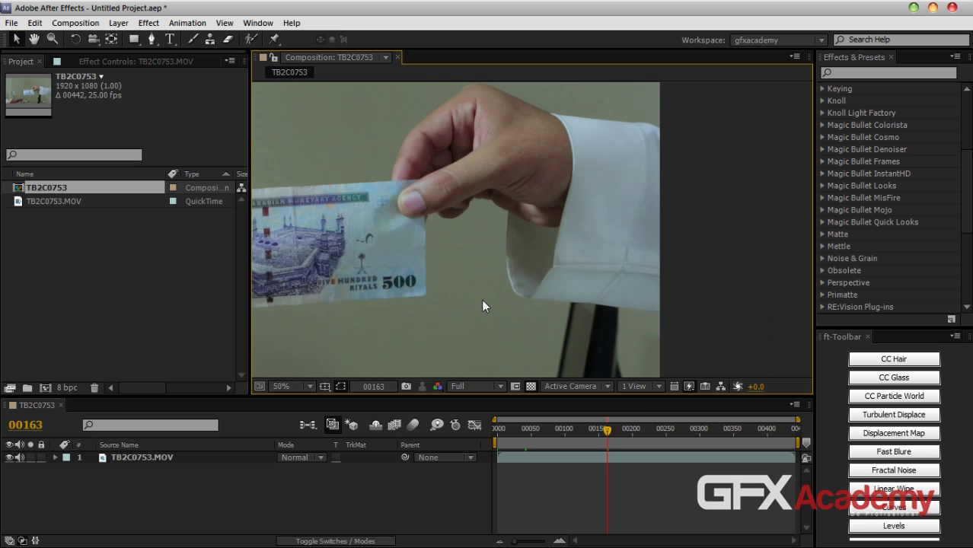
scroll(400, 267, "up", 2)
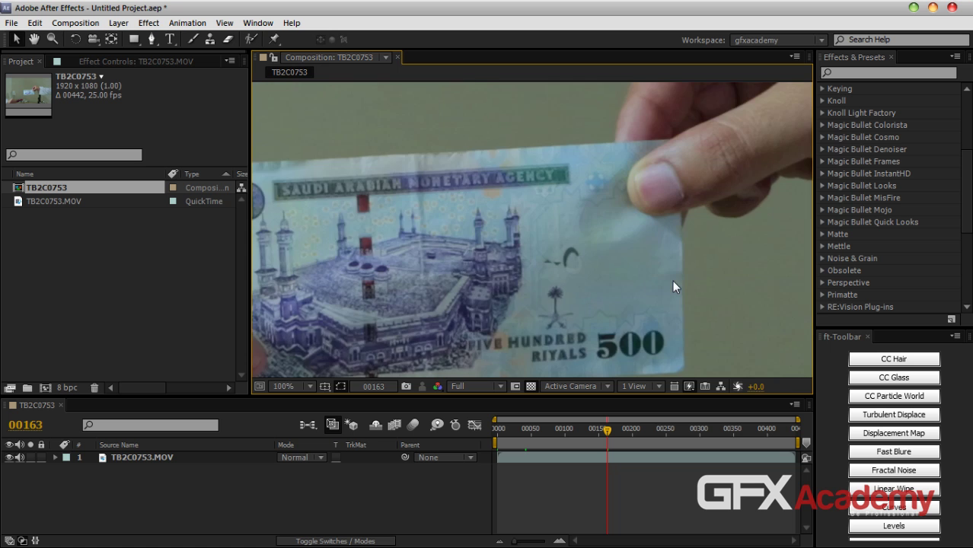
scroll(583, 280, "up", 2)
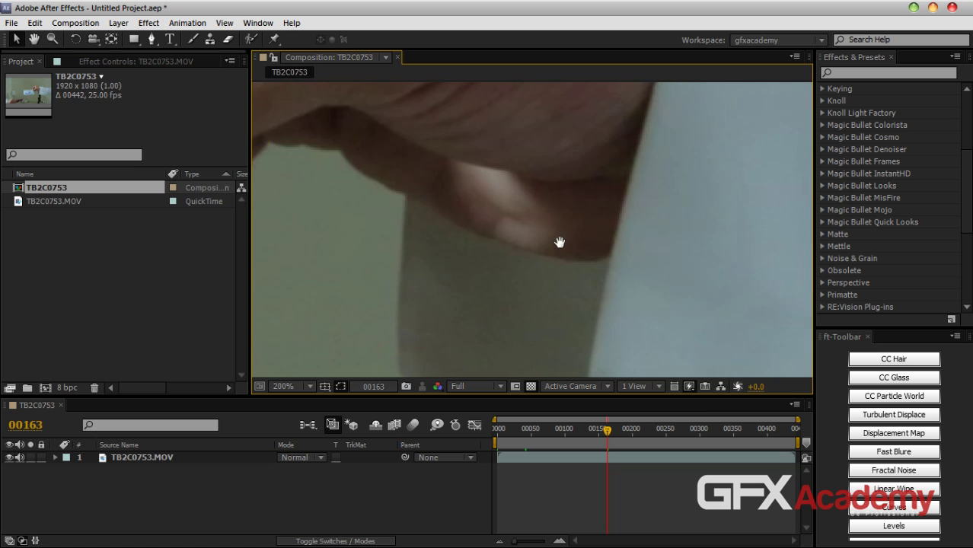
left_click_drag(545, 231, 567, 202)
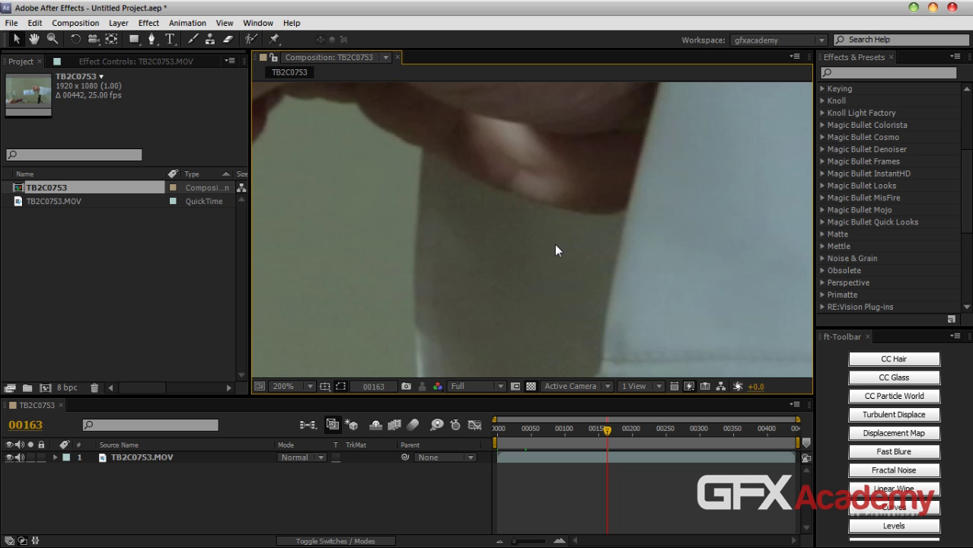
scroll(549, 244, "down", 2)
scroll(547, 248, "up", 1)
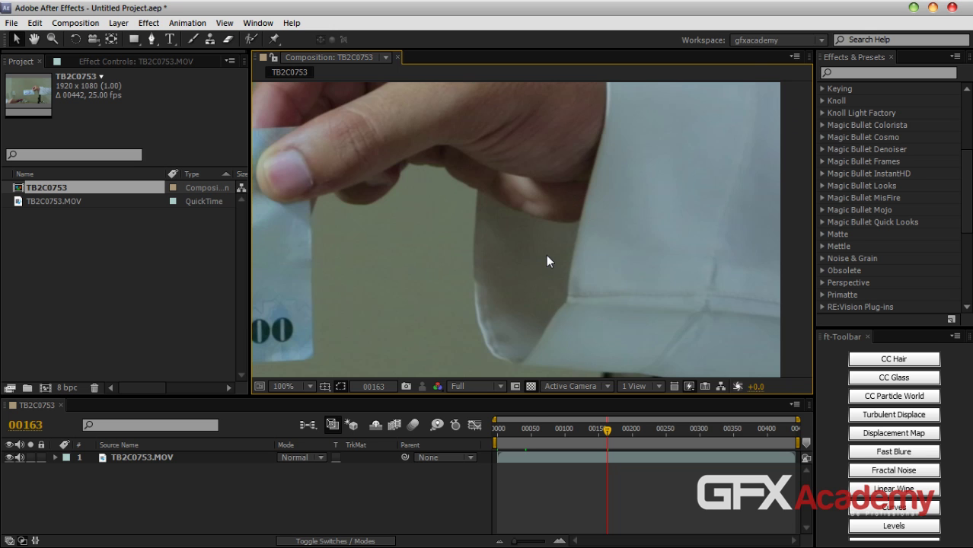
scroll(546, 256, "up", 2)
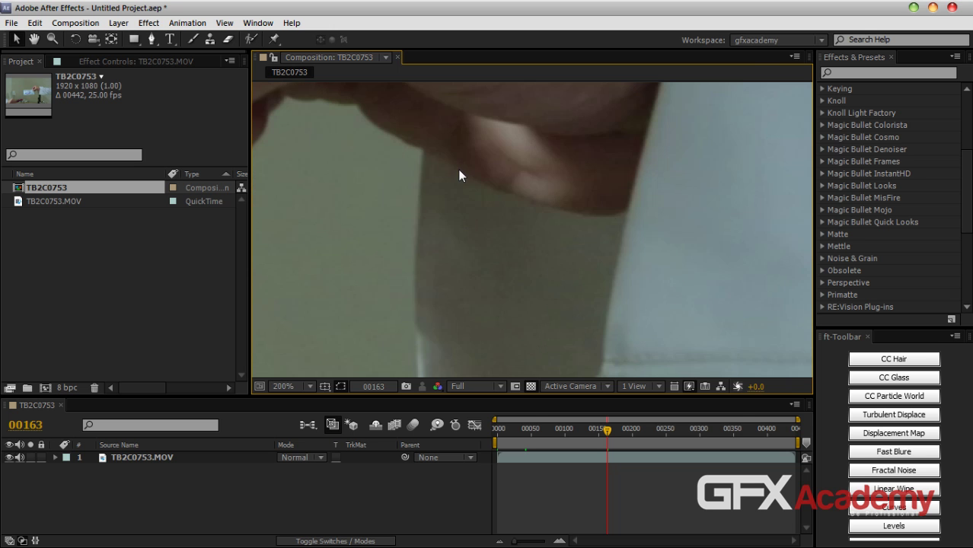
Apply the Remove Grain effect to the TB2C0753.MOV layer and set its viewing mode to Final Output
left_click(867, 72)
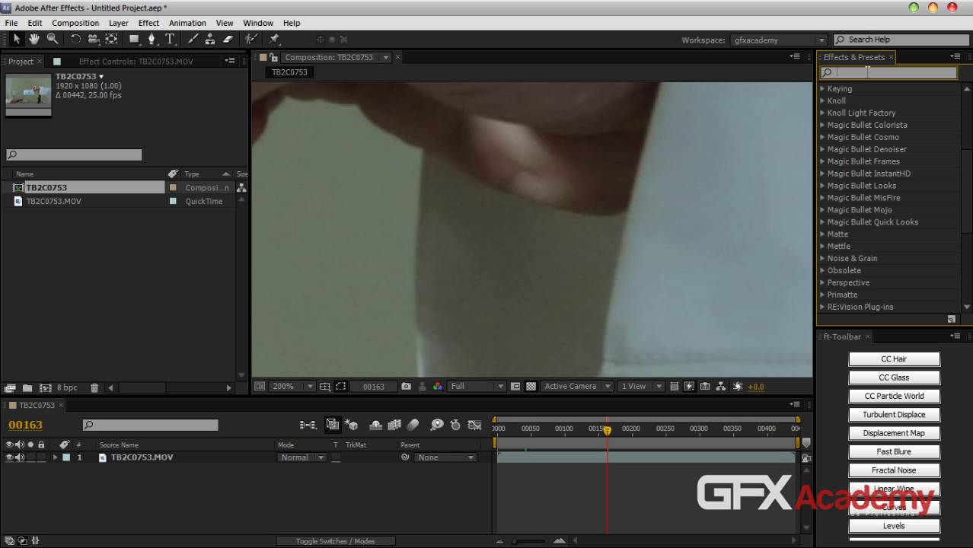
type("remove")
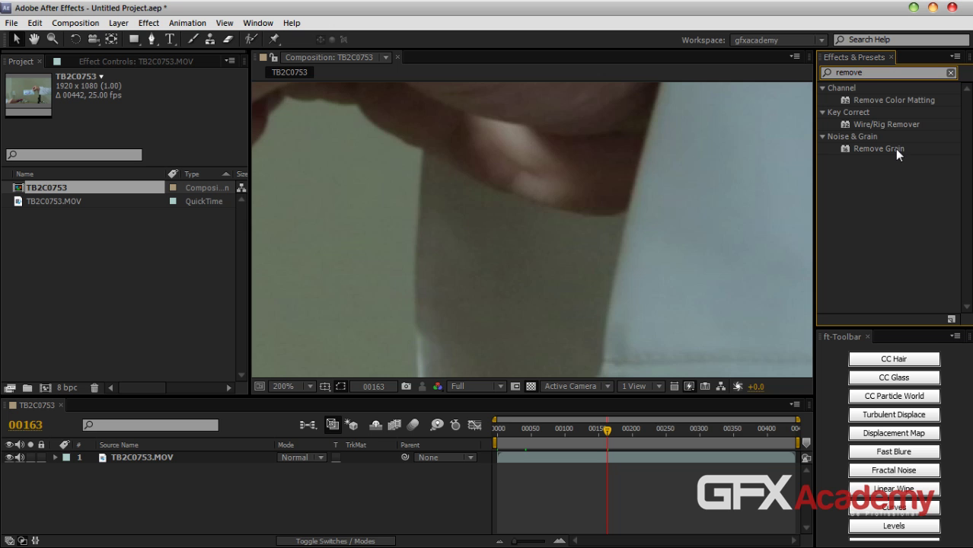
left_click_drag(894, 149, 213, 455)
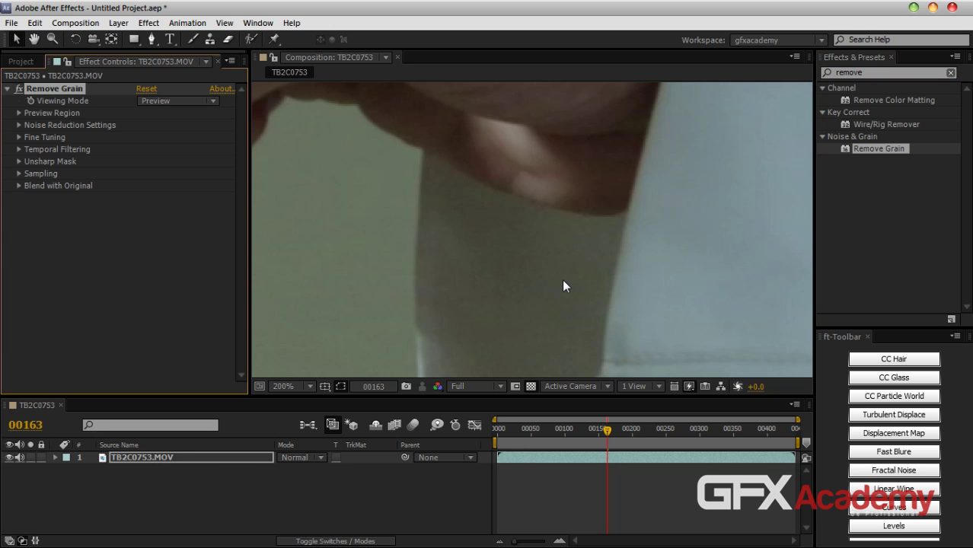
left_click(194, 101)
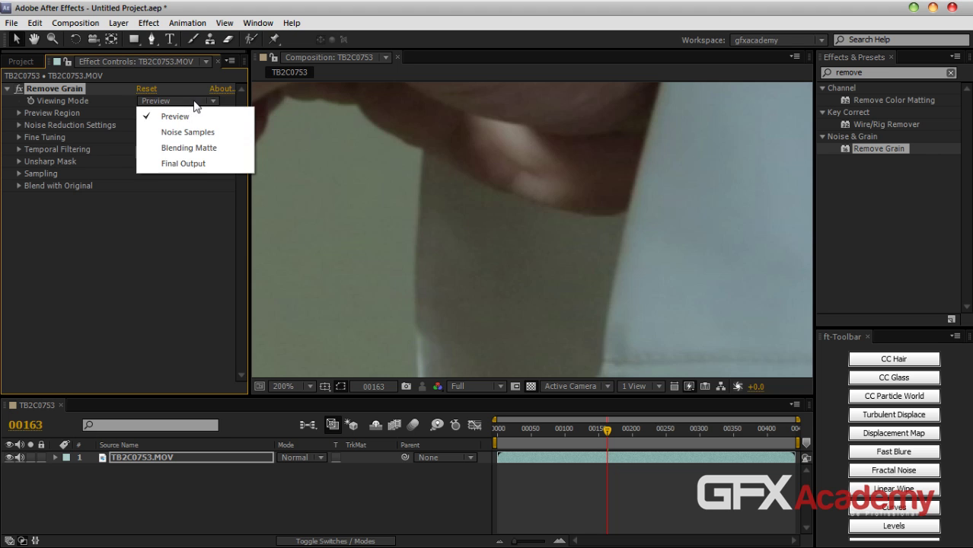
left_click(193, 163)
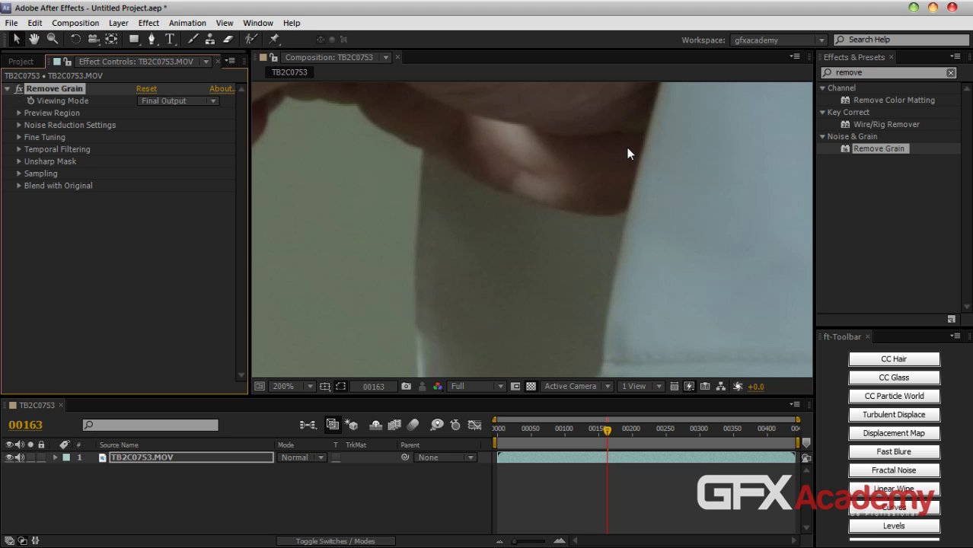
Enable Temporal Filtering in Remove Grain and inspect the cleaned area around the hand and sleeve edge
left_click(19, 149)
left_click(140, 162)
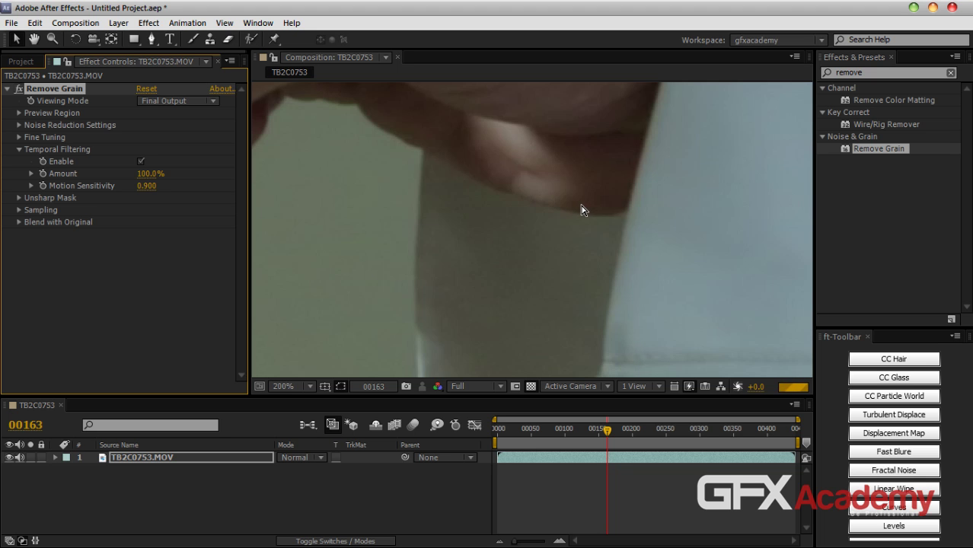
left_click_drag(641, 166, 580, 109)
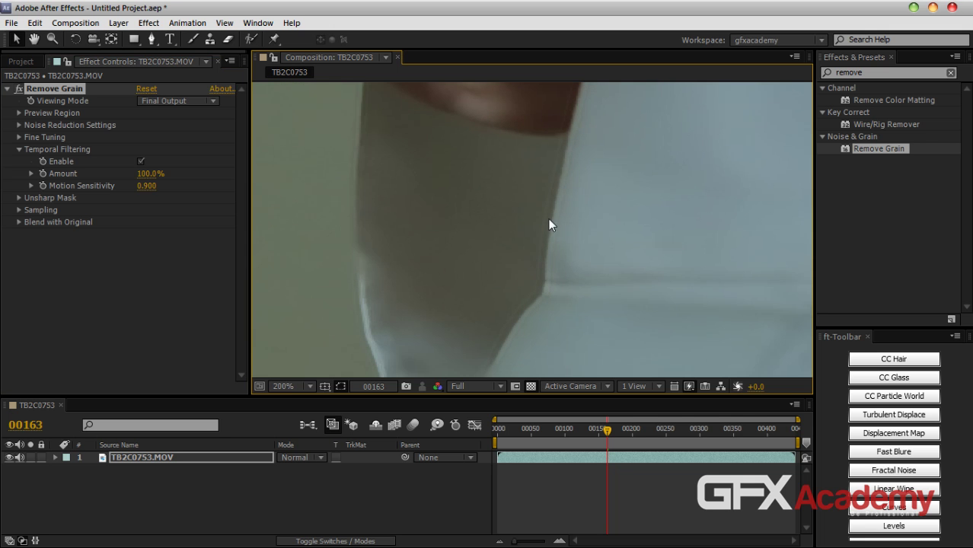
left_click_drag(566, 123, 593, 297)
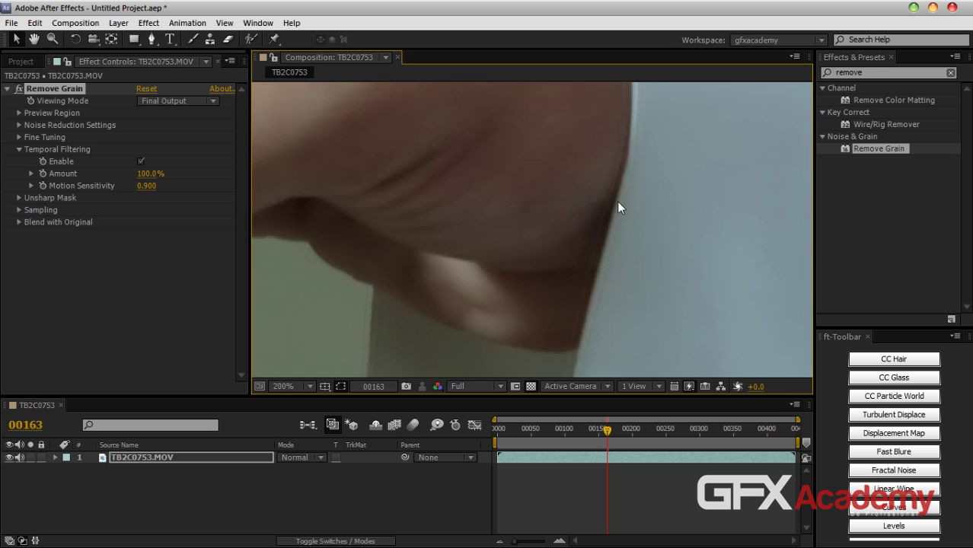
Set Remove Grain's temporal Motion Sensitivity to 1 and check the sleeve and hand edges
left_click(146, 186)
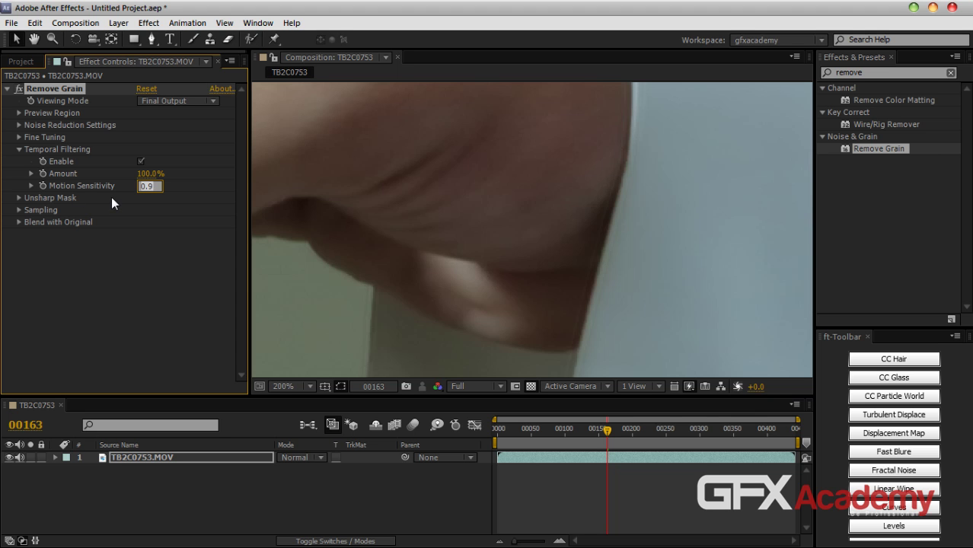
type("1.")
key("Return")
left_click_drag(619, 251, 580, 132)
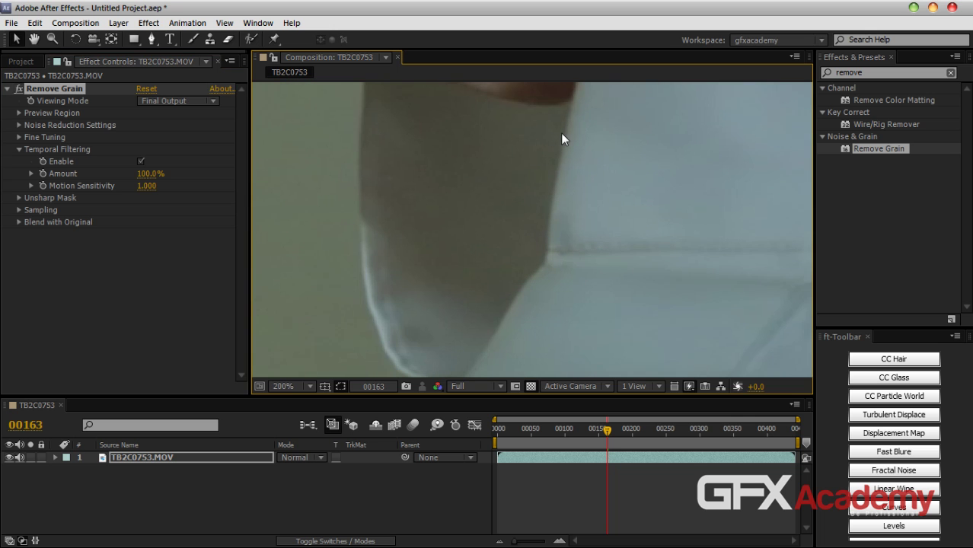
left_click_drag(578, 150, 566, 231)
left_click_drag(574, 185, 705, 383)
left_click_drag(664, 281, 504, 124)
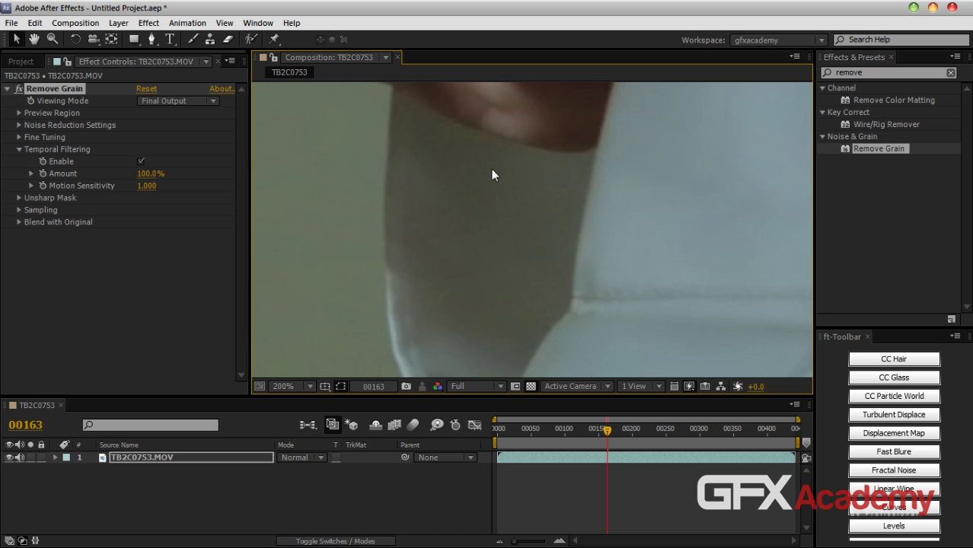
Set Noise Reduction to 3 in Remove Grain's Noise Reduction Settings and check the hand and sleeve
left_click(19, 125)
left_click(145, 137)
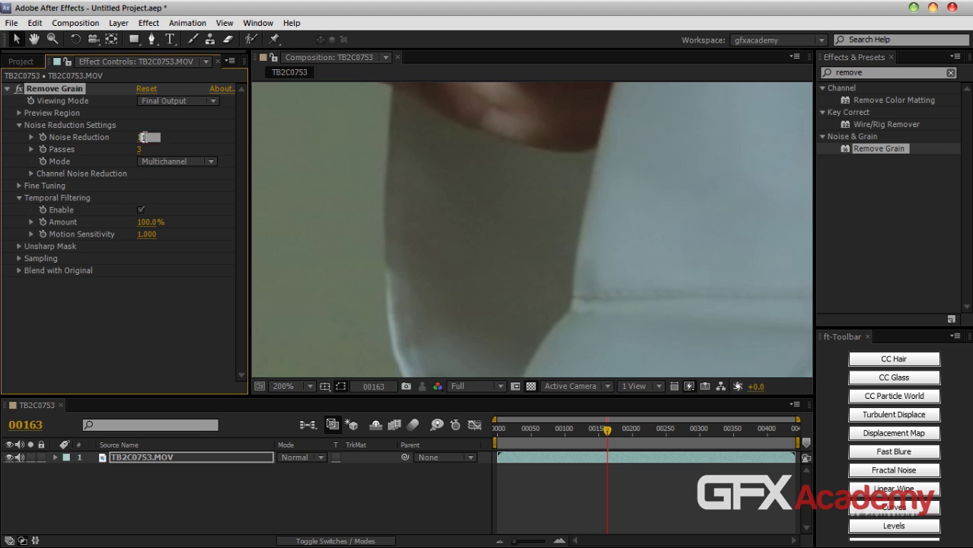
type("3")
key("Return")
left_click_drag(500, 233, 504, 324)
scroll(504, 316, "down", 2)
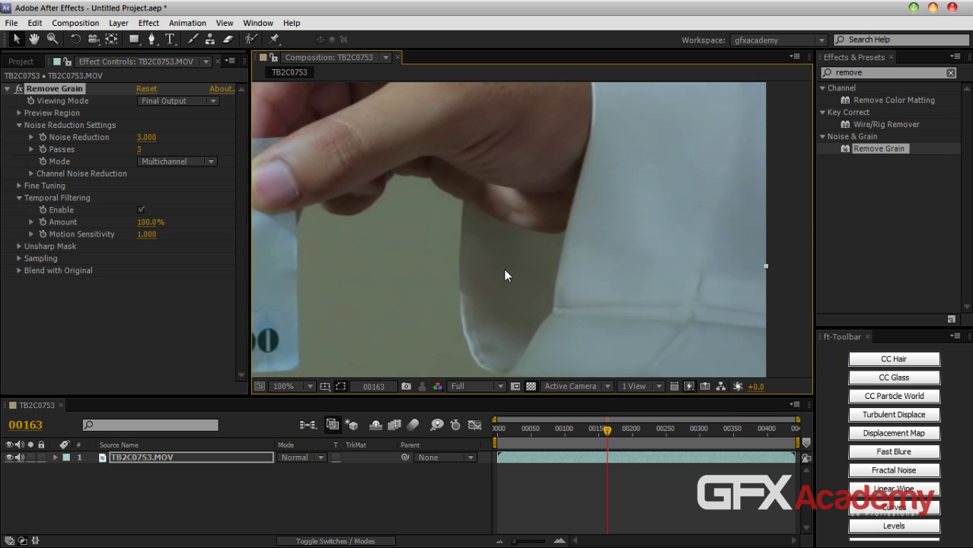
Compare the footage with Remove Grain switched off and on, looking closely at the background, hand and sleeve
left_click(19, 89)
left_click(19, 88)
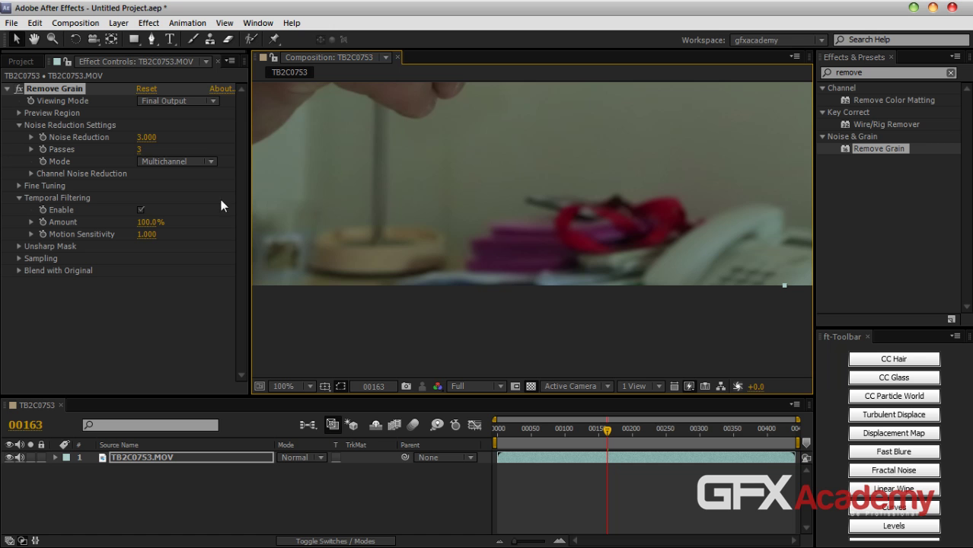
left_click(21, 91)
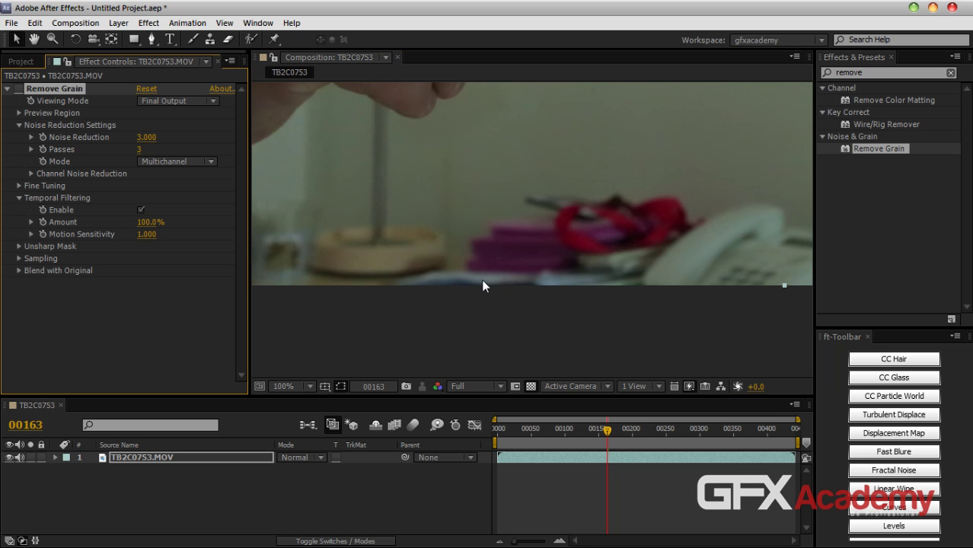
left_click_drag(673, 243, 397, 272)
left_click_drag(627, 281, 552, 370)
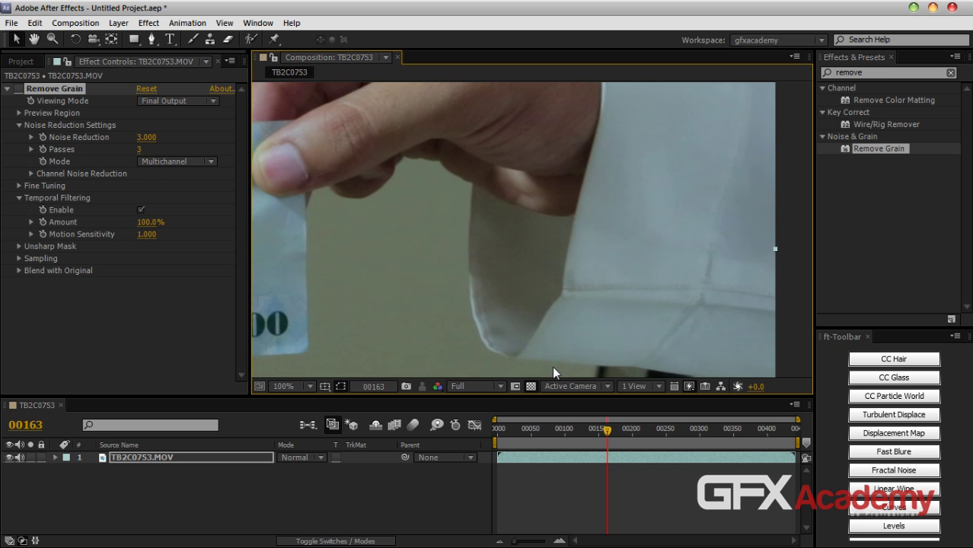
scroll(549, 318, "up", 2)
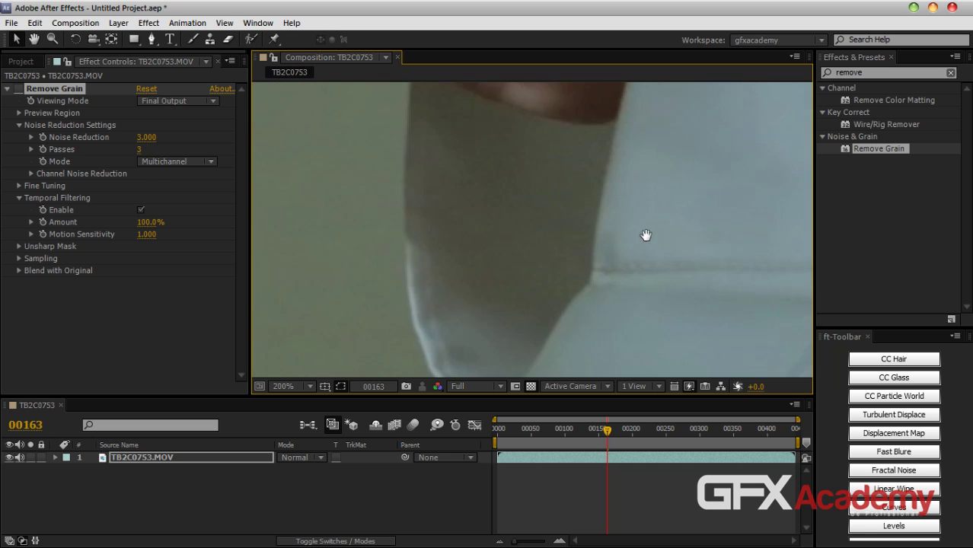
left_click(19, 88)
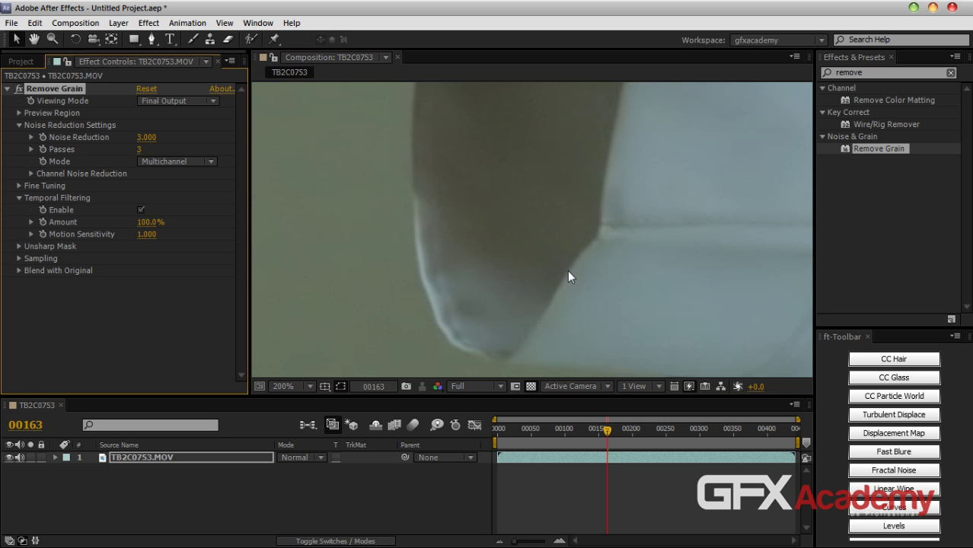
left_click_drag(606, 217, 535, 329)
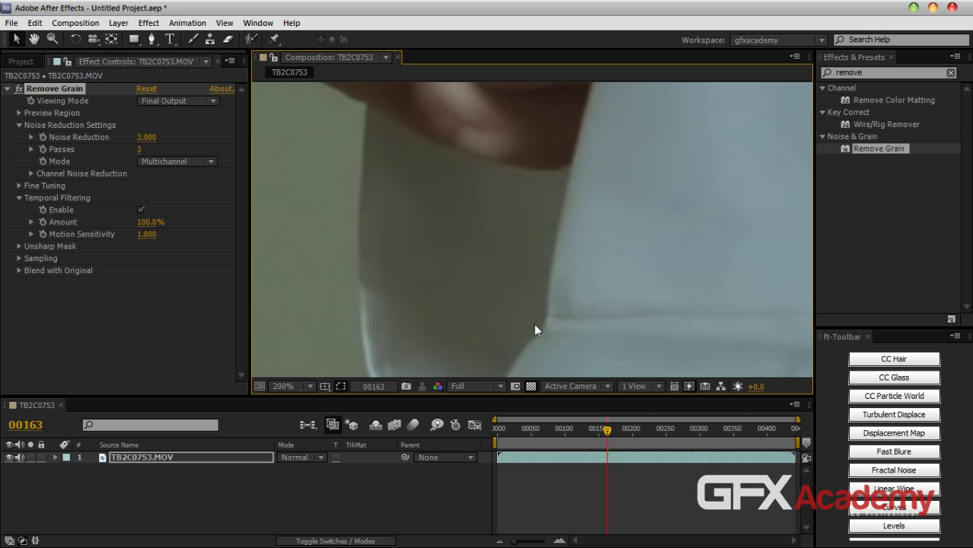
scroll(570, 181, "up", 3)
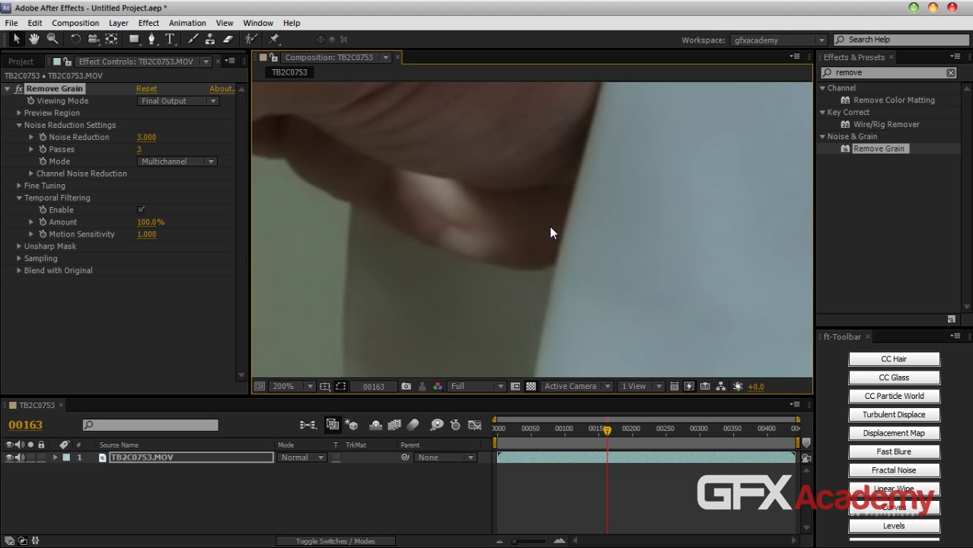
left_click_drag(428, 146, 576, 140)
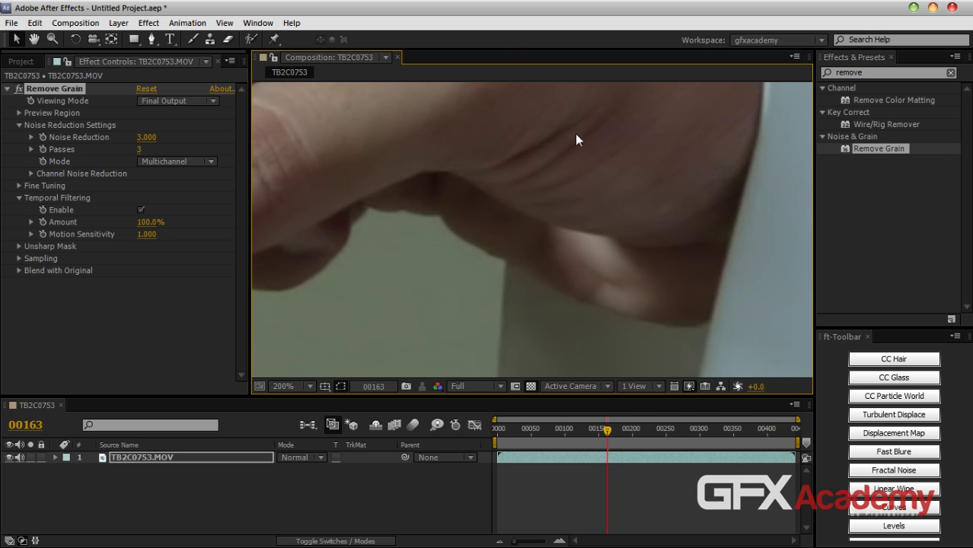
Delete the Remove Grain effect from the TB2C0753.MOV layer and clear the effects search
left_click(103, 147)
key("Delete")
double_click(853, 73)
key("BackSpace")
Apply the Magic Bullet Denoiser II effect to the TB2C0753.MOV layer
left_click_drag(969, 156, 938, 207)
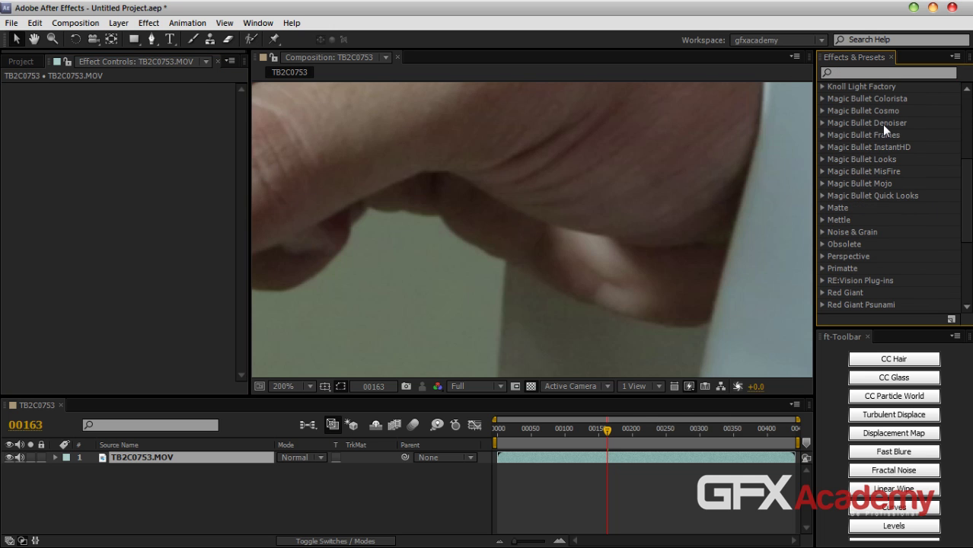
left_click(821, 122)
left_click(866, 136)
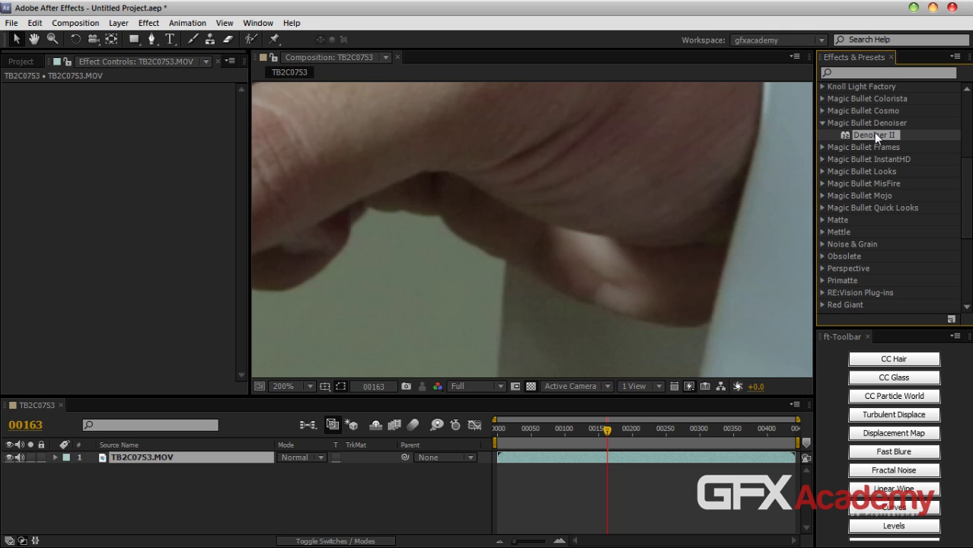
left_click_drag(882, 184, 138, 456)
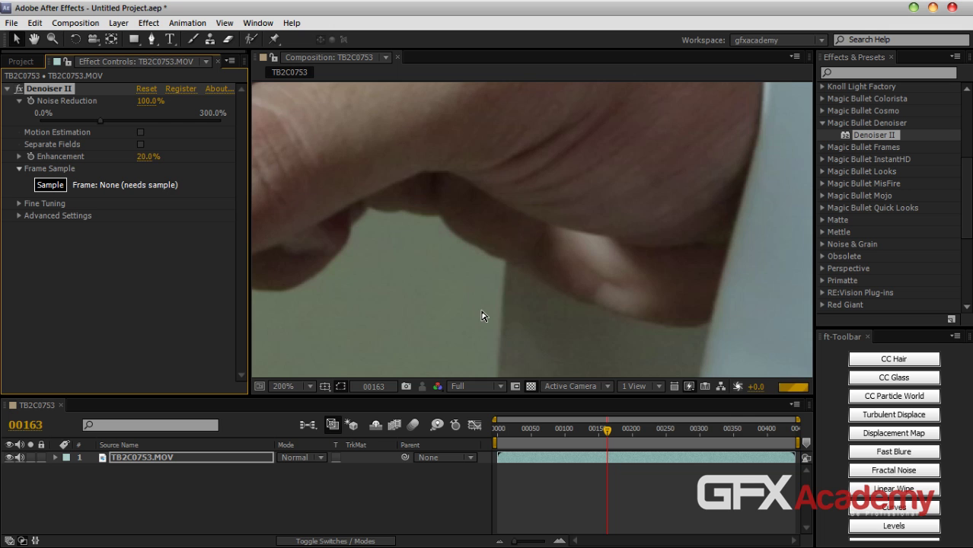
Set Denoiser II's Noise Reduction to 119.3% and check the hand and sleeve
left_click_drag(720, 309, 623, 284)
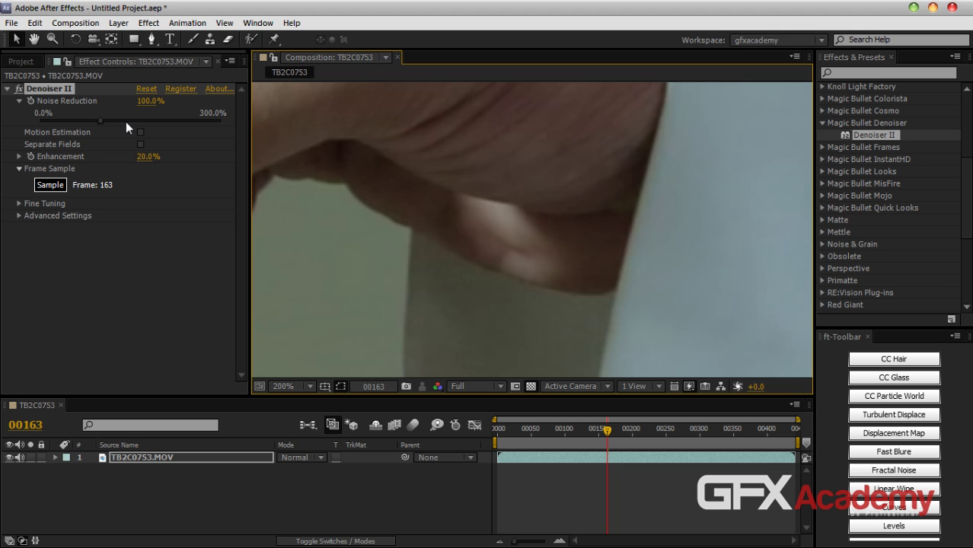
mouse_move(98, 121)
left_mouse_down()
mouse_move(127, 119)
mouse_move(111, 119)
left_mouse_up()
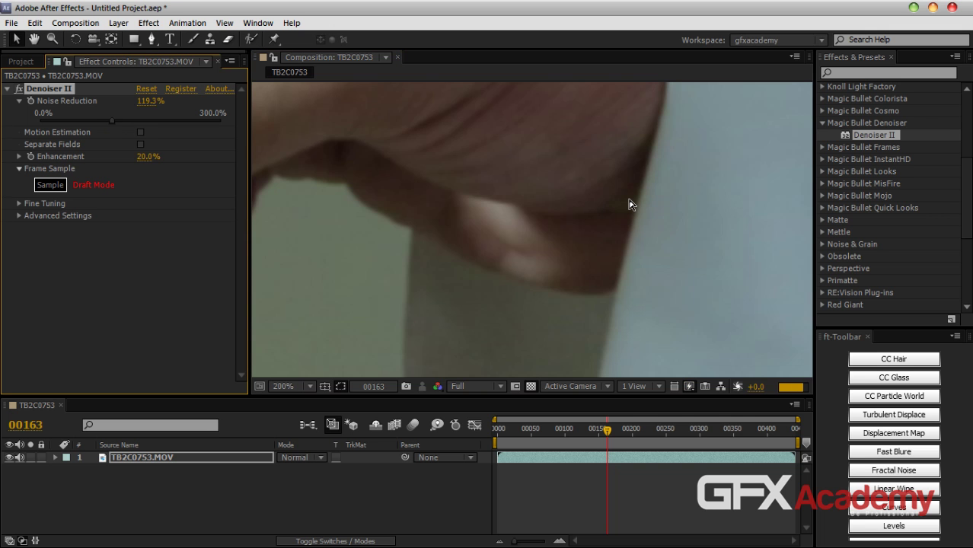
scroll(628, 199, "down", 1)
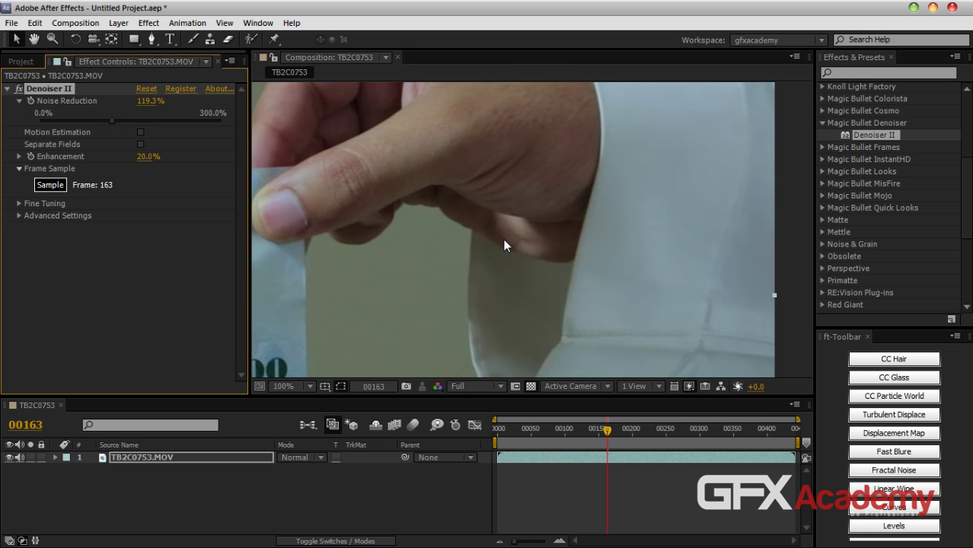
scroll(601, 185, "down", 1)
scroll(563, 209, "up", 1)
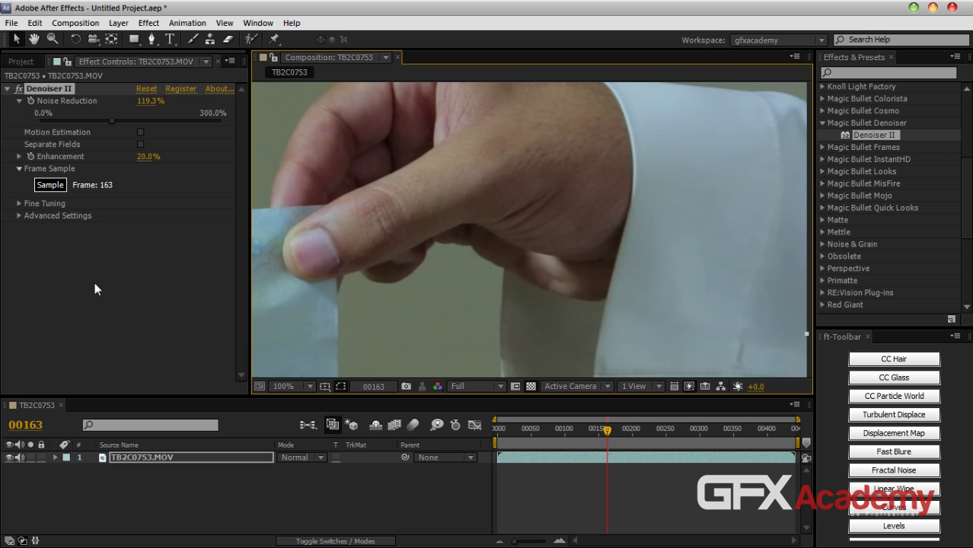
Expand Denoiser II's Advanced Settings and examine the noise detection markers at several frames between 26 and 118
left_click(18, 216)
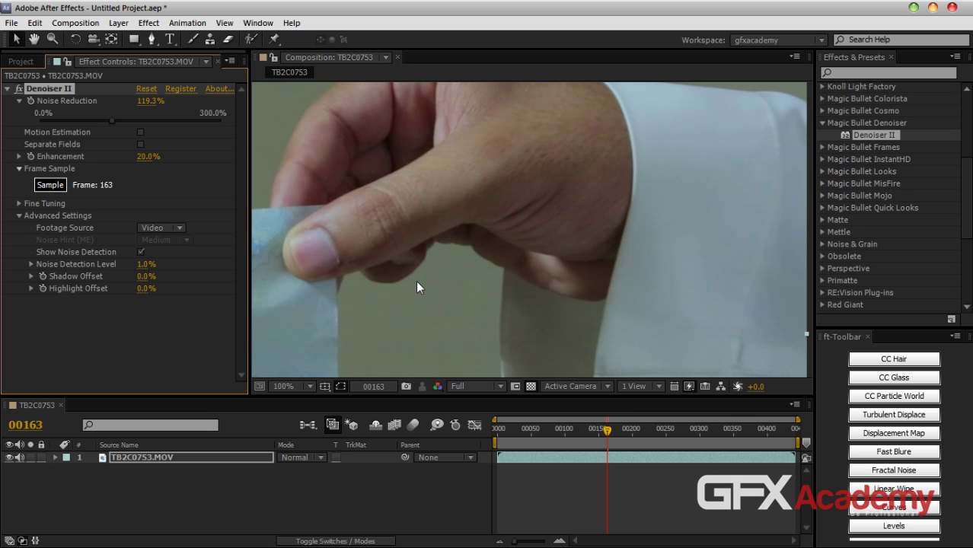
scroll(416, 280, "down", 4)
left_click_drag(399, 257, 357, 179)
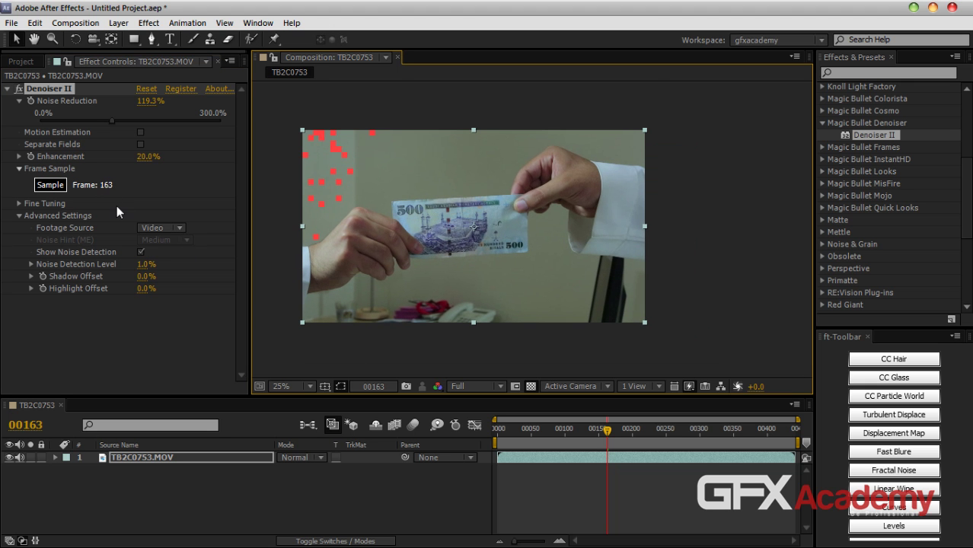
left_click(568, 432)
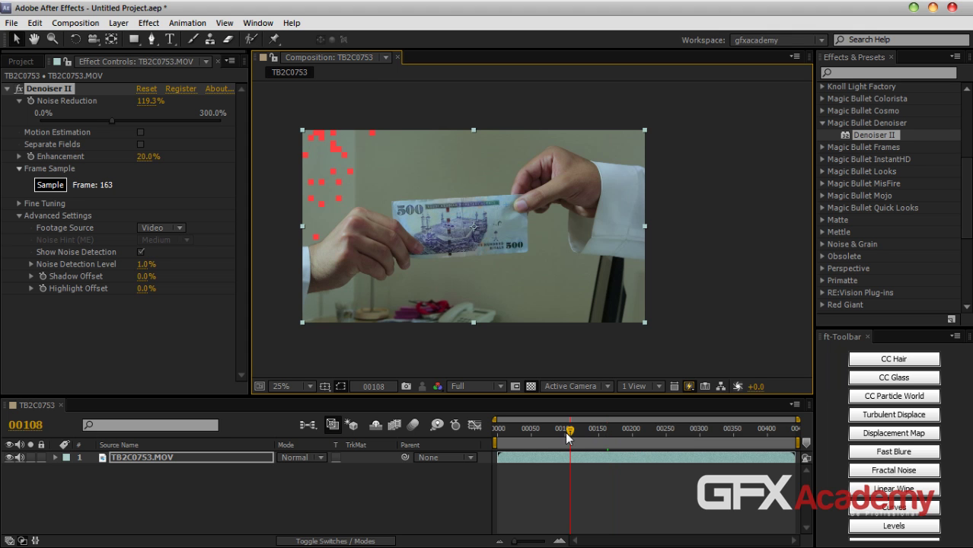
left_click(516, 431)
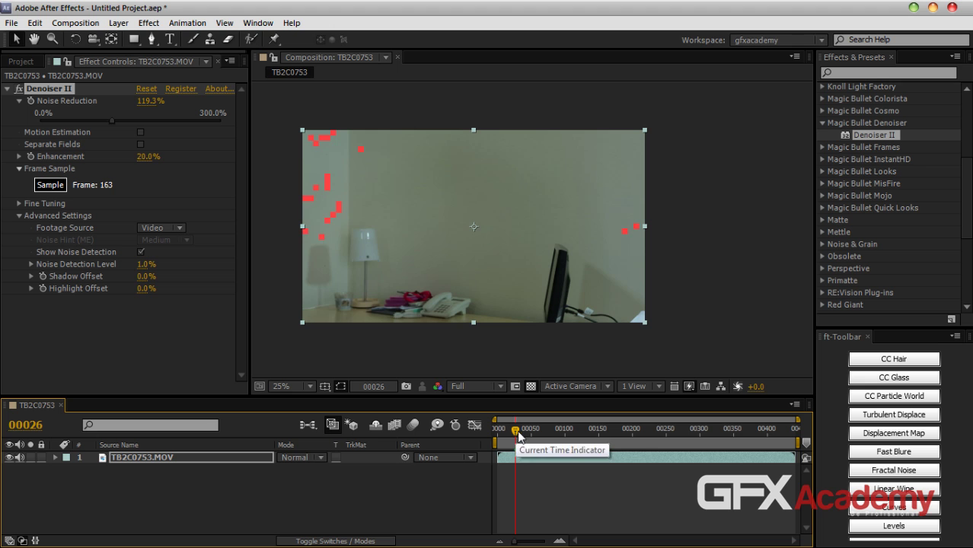
left_click(529, 432)
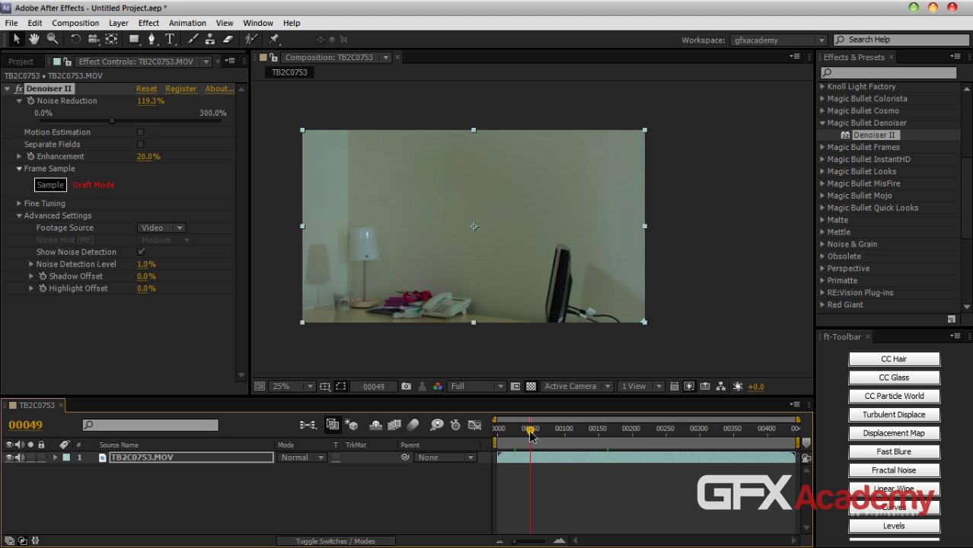
left_click(551, 430)
left_click(564, 432)
left_click(577, 432)
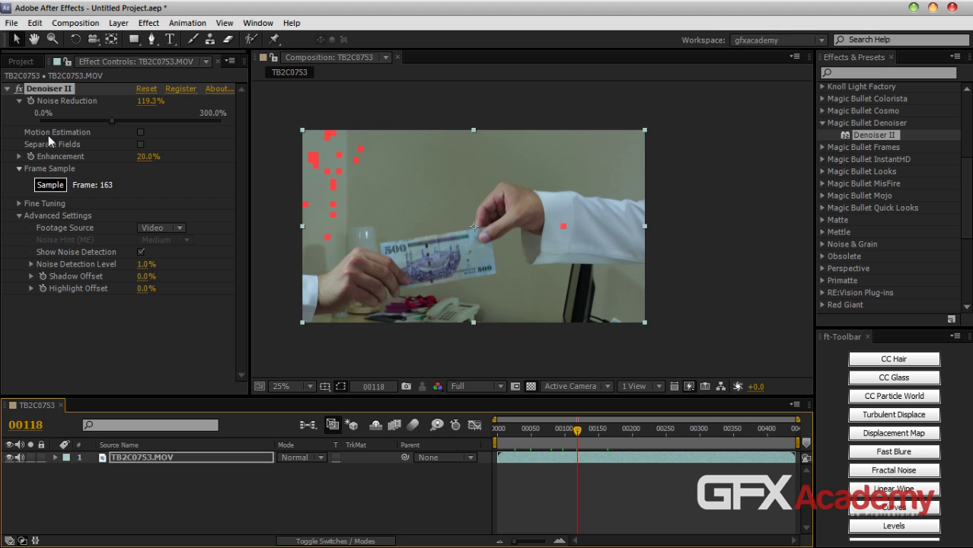
Enable Motion Estimation in Denoiser II and check the noise detection markers at other points of the clip
left_click(140, 132)
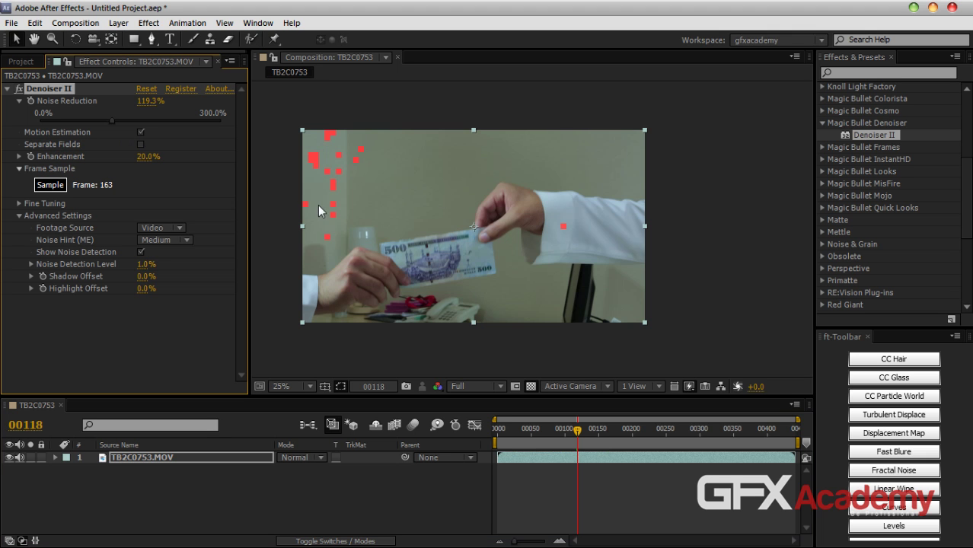
left_click(583, 430)
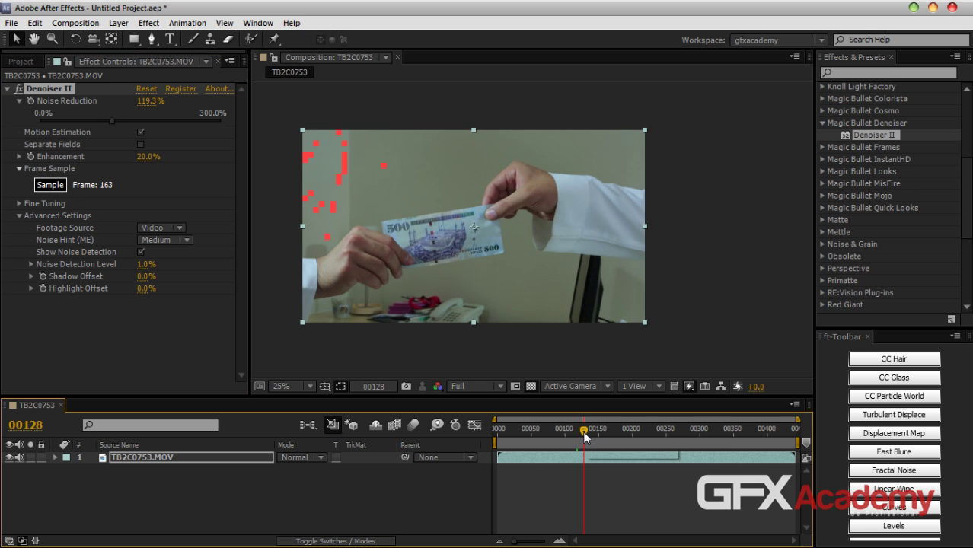
left_click_drag(592, 436, 615, 432)
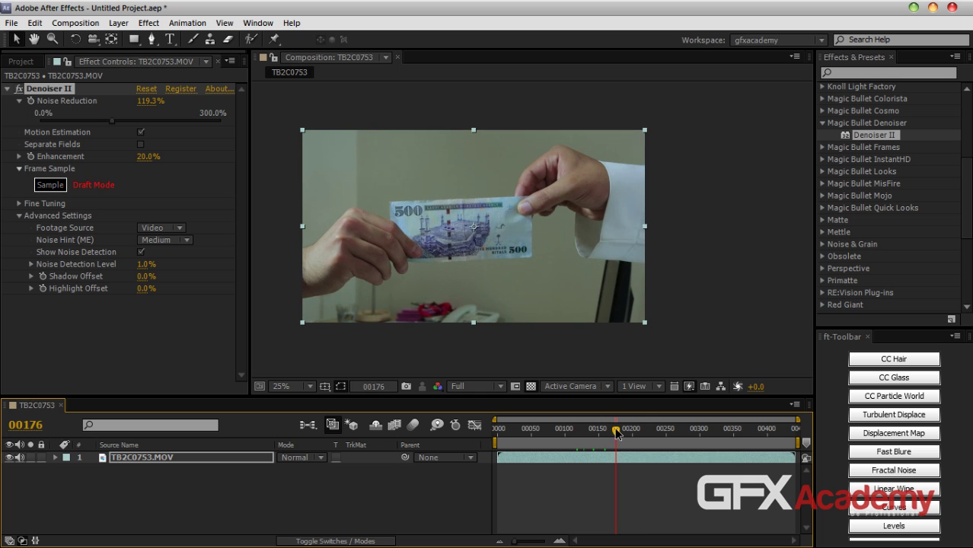
left_click(518, 430)
left_click_drag(518, 429, 560, 431)
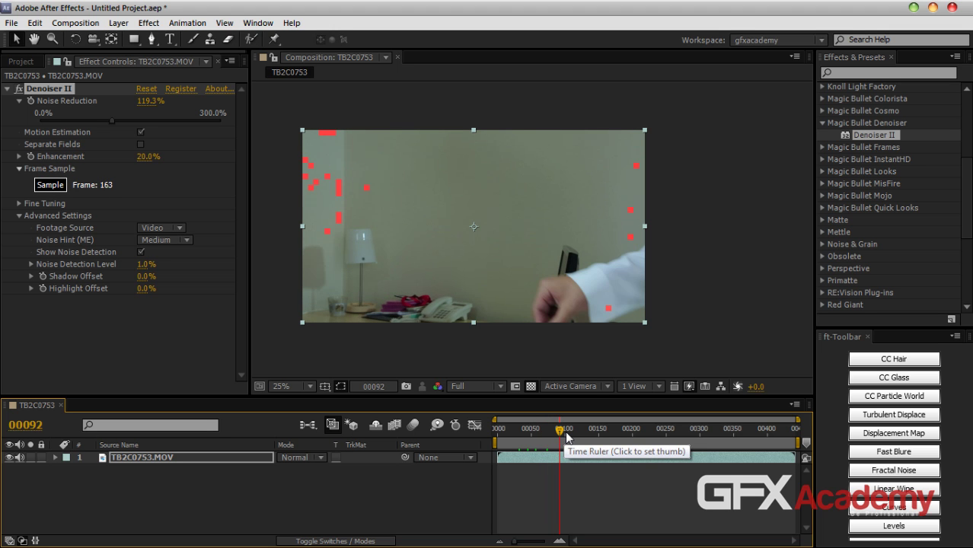
Advance frame by frame from frame 92 to 113, examining how the noise detection markers behave as the hands move
key("Page_Down")
key("Page_Down")
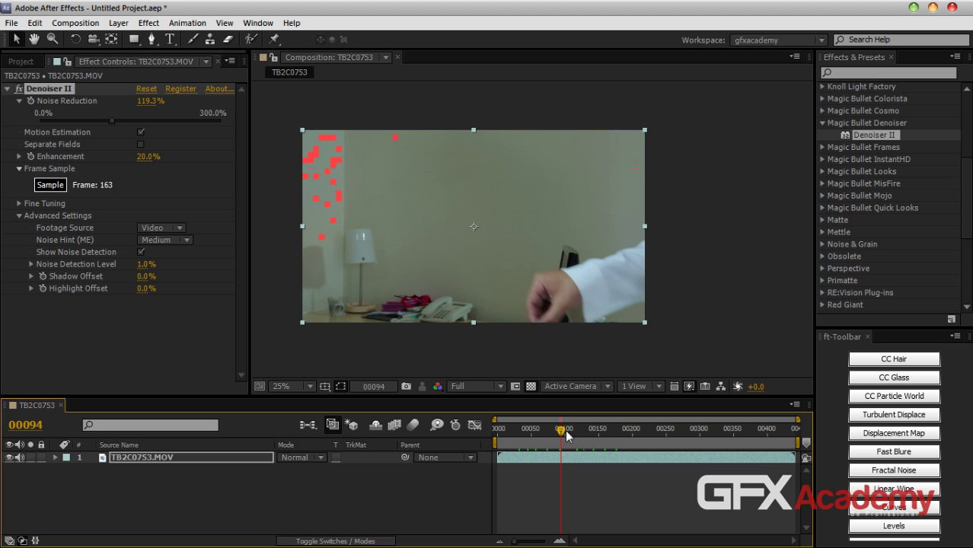
key("Page_Down")
key("Page_Down")
key("Page_Down")
key("Page_Down")
key("Page_Down")
key("Page_Down")
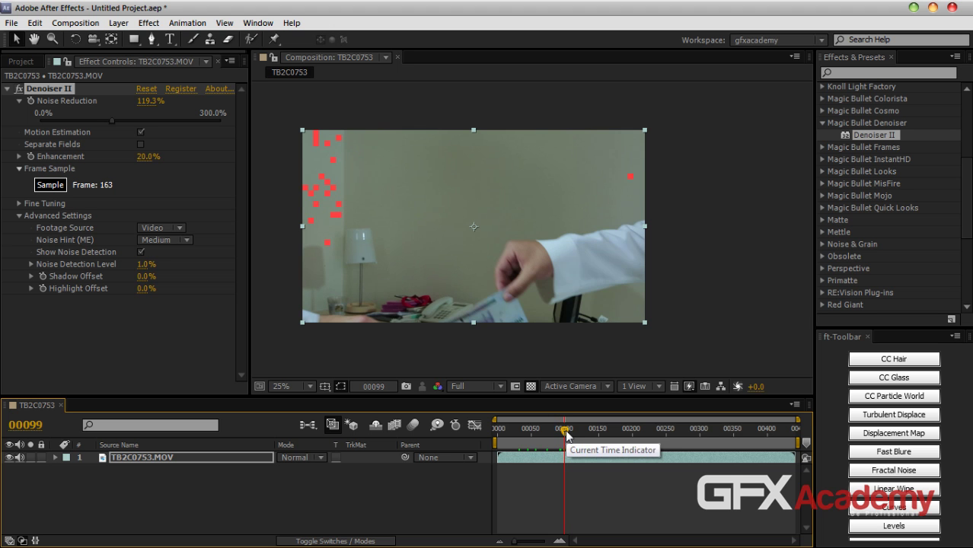
key("Page_Down")
key("Page_Down")
key("Page_Down")
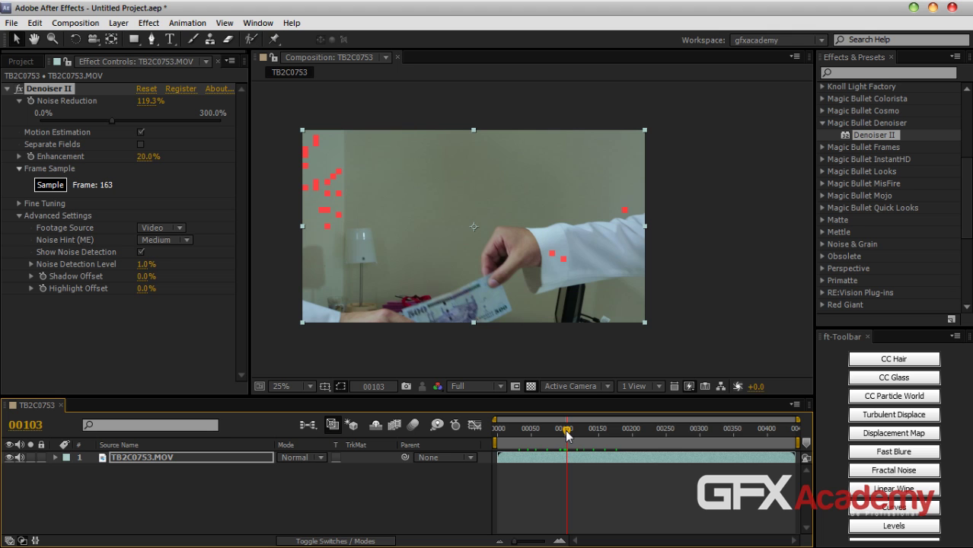
key("Page_Down")
key("Page_Down")
key("Page_Down")
key("Page_Down")
key("Page_Down")
key("Page_Down")
key("Page_Down")
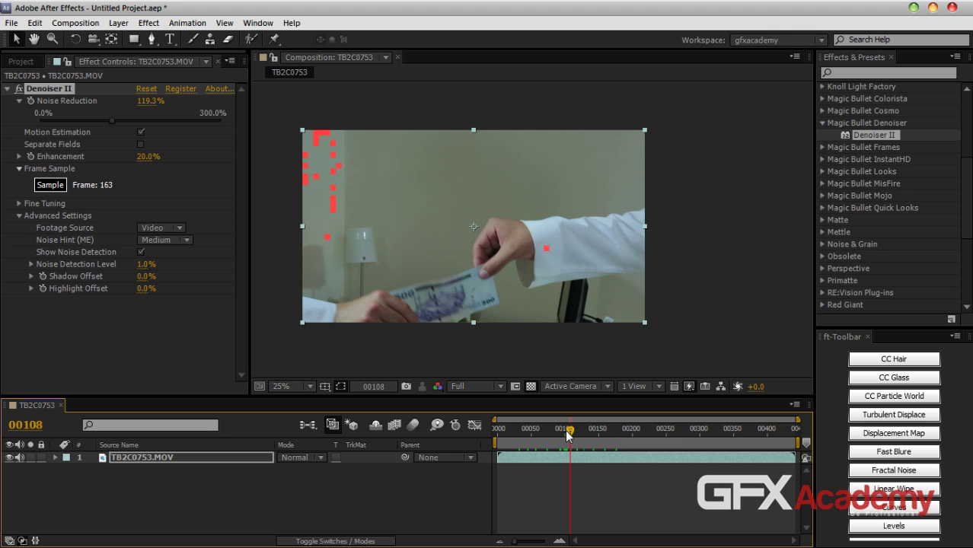
key("Page_Down")
key("Page_Down")
key("Page_Down")
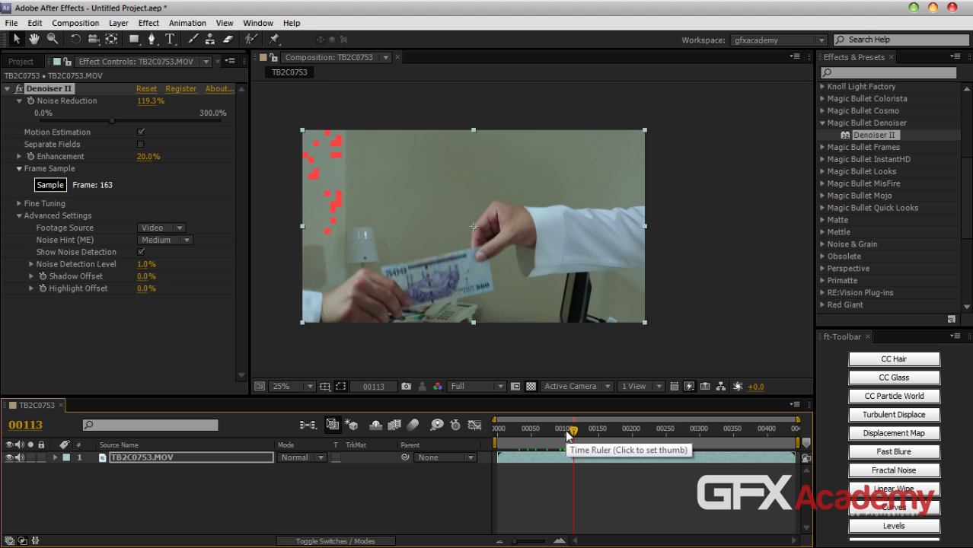
Set Denoiser II's Noise Detection Level to 12%
left_click(145, 264)
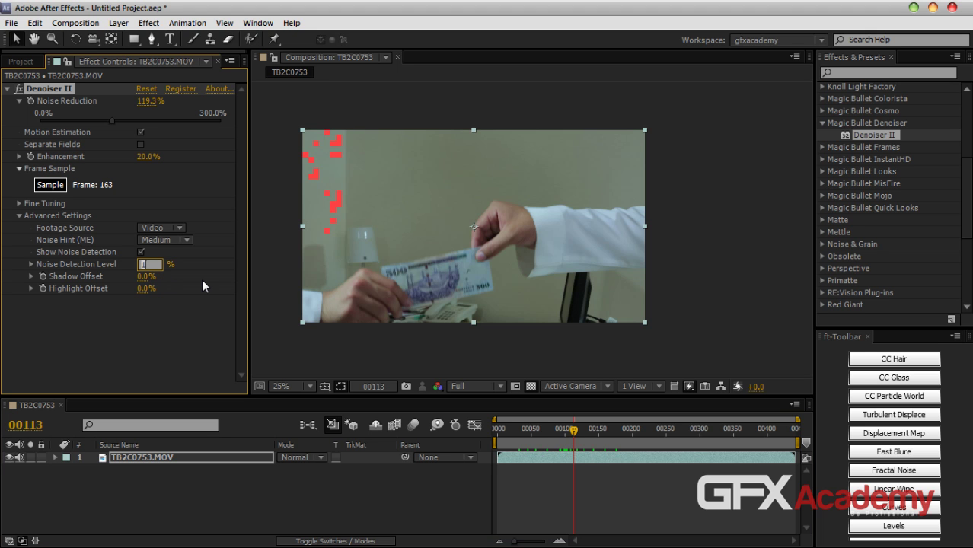
type("12")
key("Return")
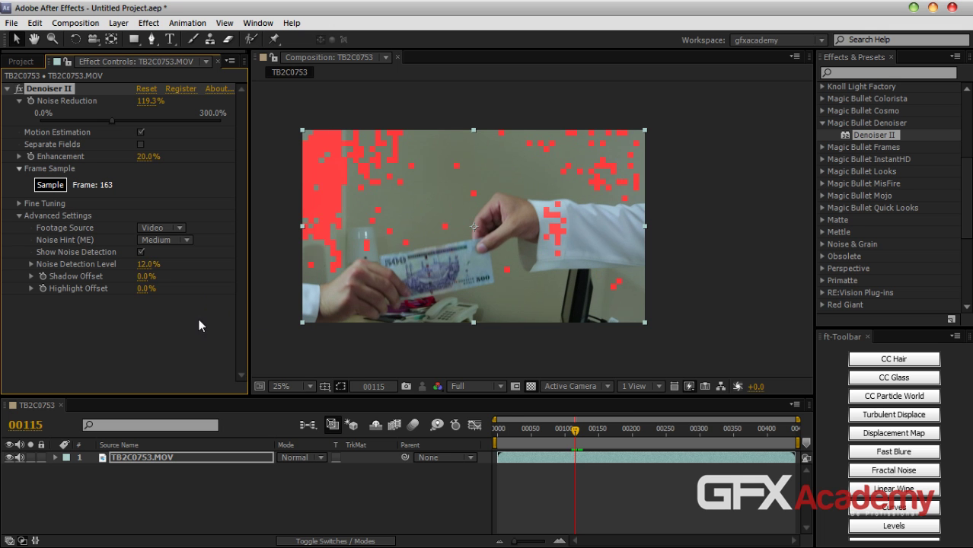
Resample the noise at frame 115 and adjust Advanced Settings to Noise Hint (ME) High, Shadow Offset 41% and Highlight Offset 13%
key("period")
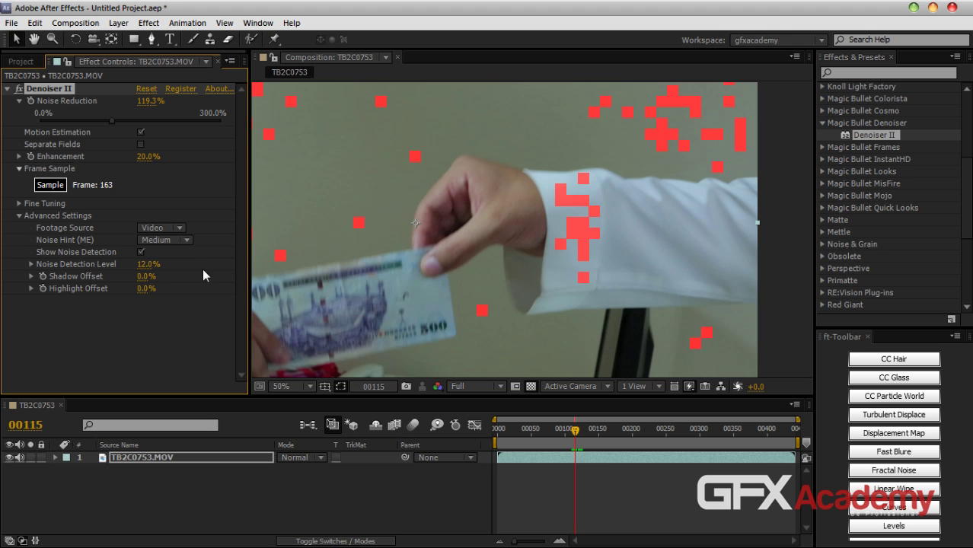
mouse_move(145, 280)
left_mouse_down()
mouse_move(166, 277)
mouse_move(144, 292)
mouse_move(152, 290)
left_mouse_up()
left_click(46, 187)
left_click(171, 243)
left_click(164, 289)
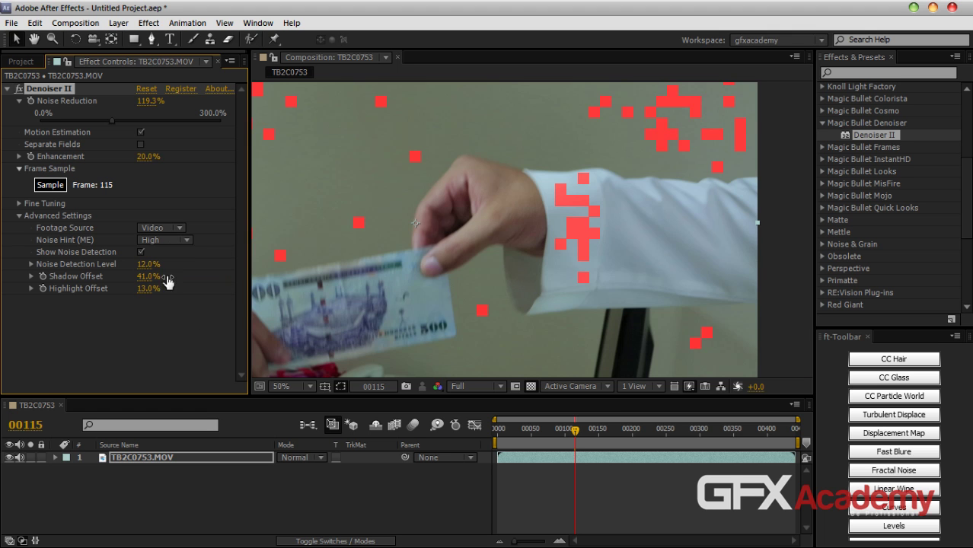
Try Film as the Footage Source to compare the Fine Tuning options, and return it to Video
left_click(163, 229)
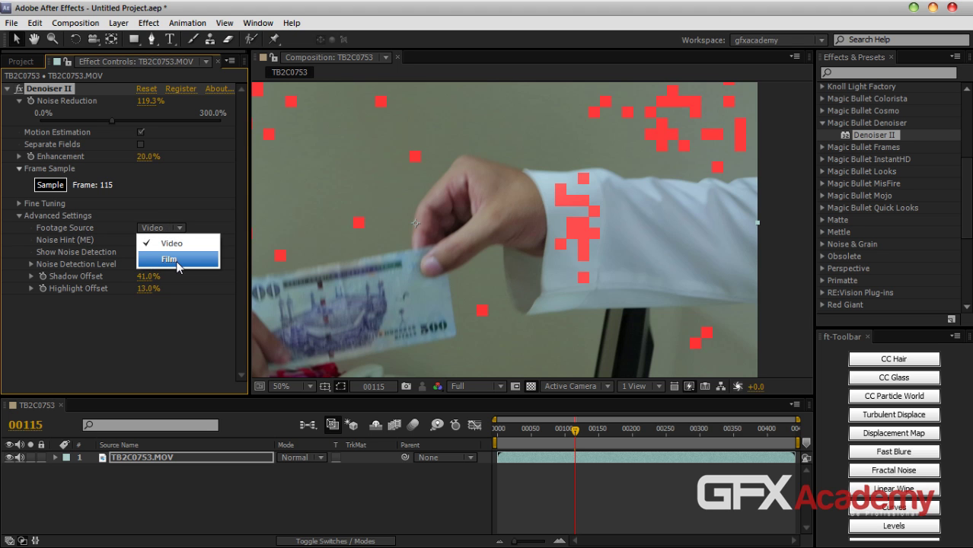
left_click(178, 267)
left_click(20, 204)
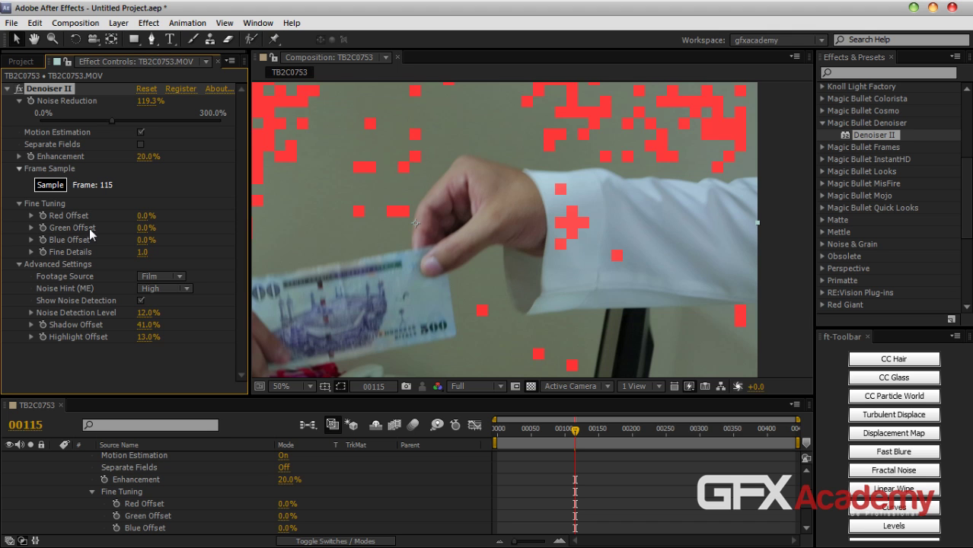
left_click(161, 276)
left_click(169, 293)
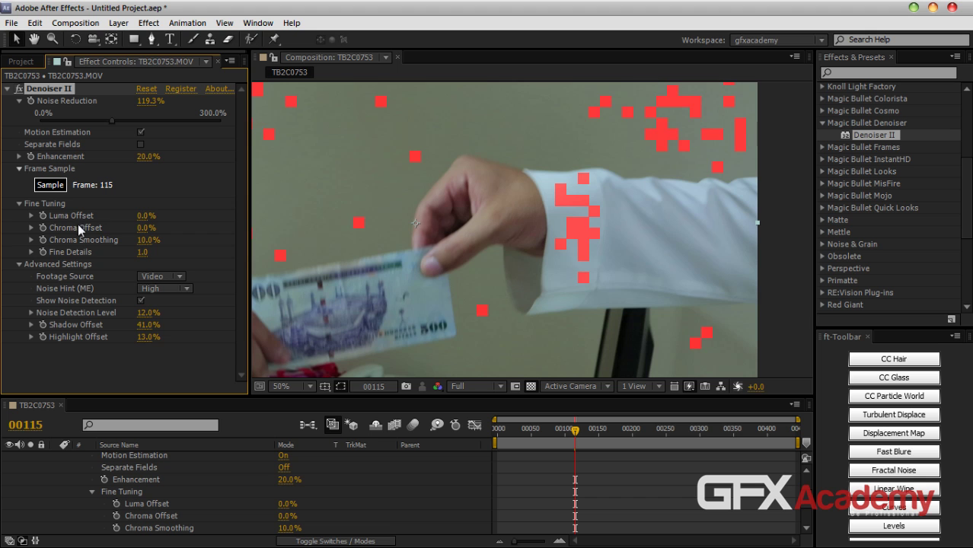
Set Denoiser II's Luma Offset to 19% and Chroma Offset to 16% in Fine Tuning
left_click_drag(142, 217, 156, 221)
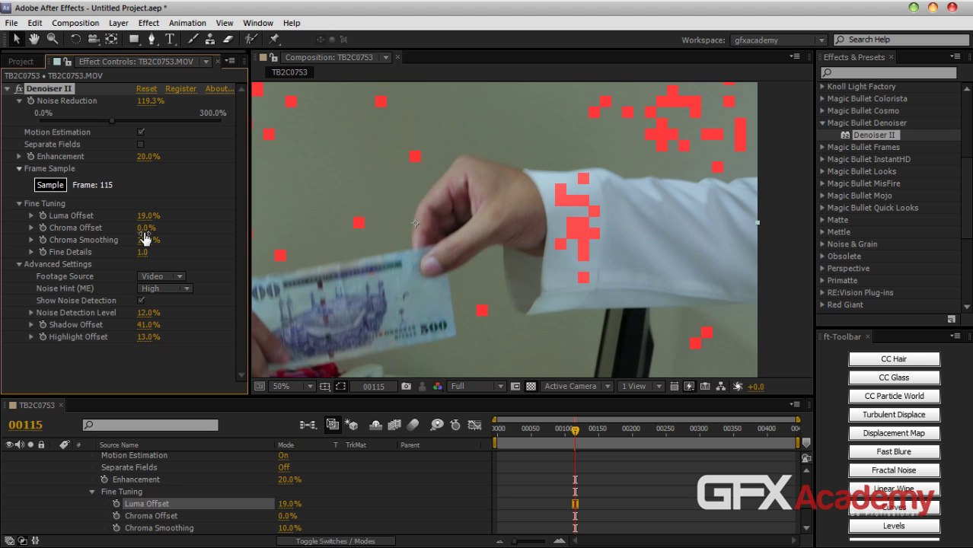
left_click_drag(143, 229, 159, 233)
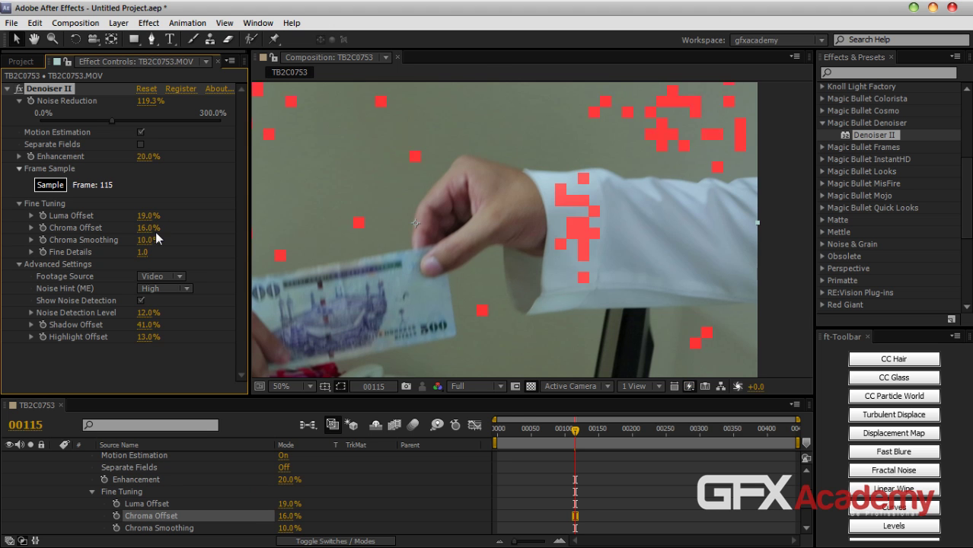
key("comma")
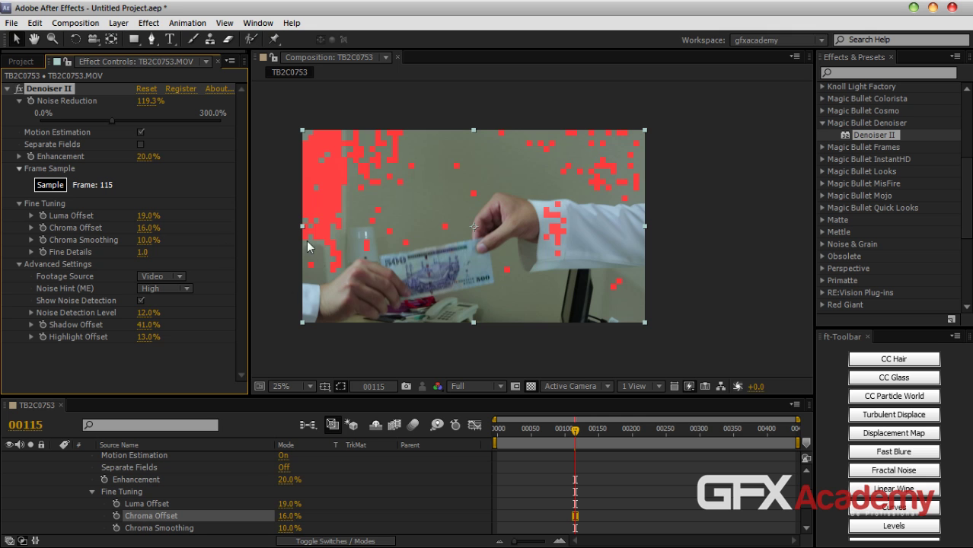
Turn off Show Noise Detection and inspect the denoised hand, sleeve and banknote up close
left_click(141, 300)
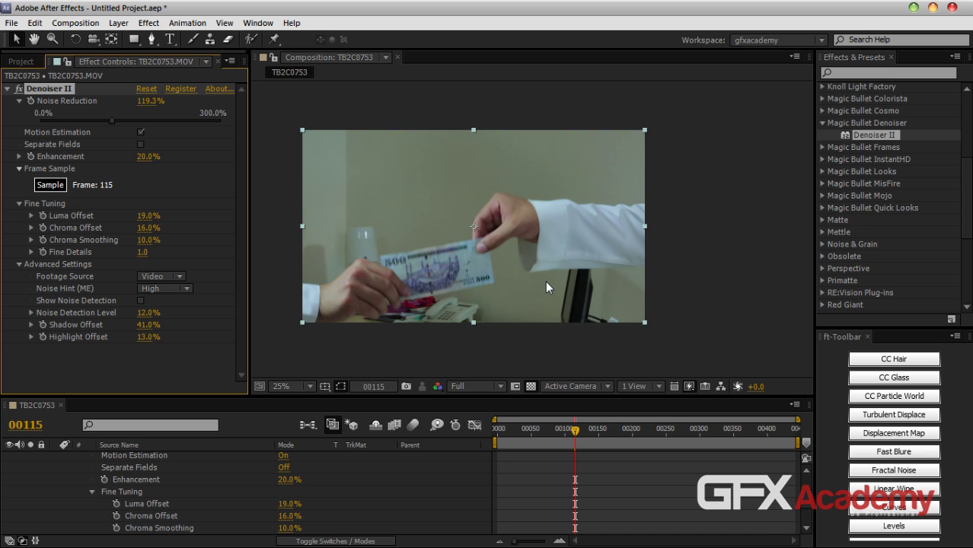
key("period")
key("period")
key("period")
key("period")
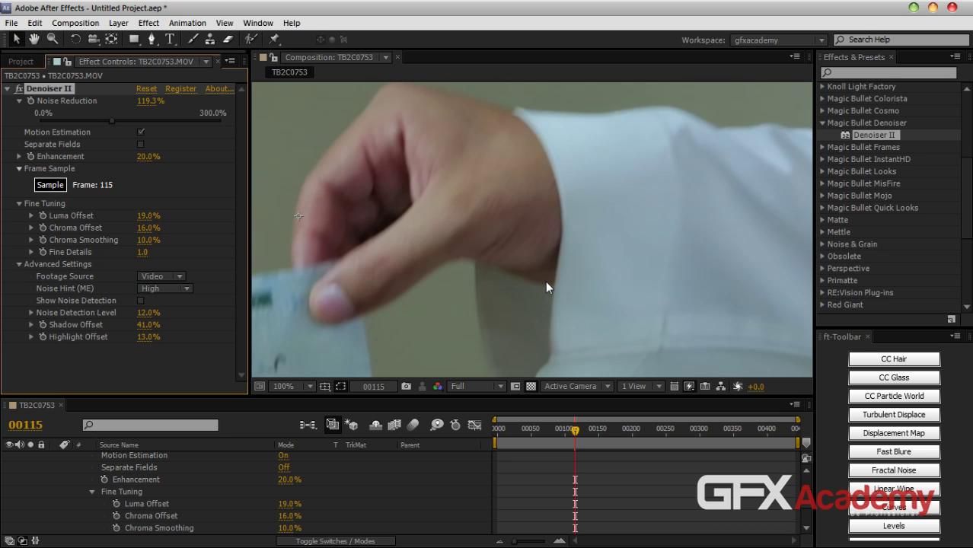
left_click_drag(619, 267, 639, 212)
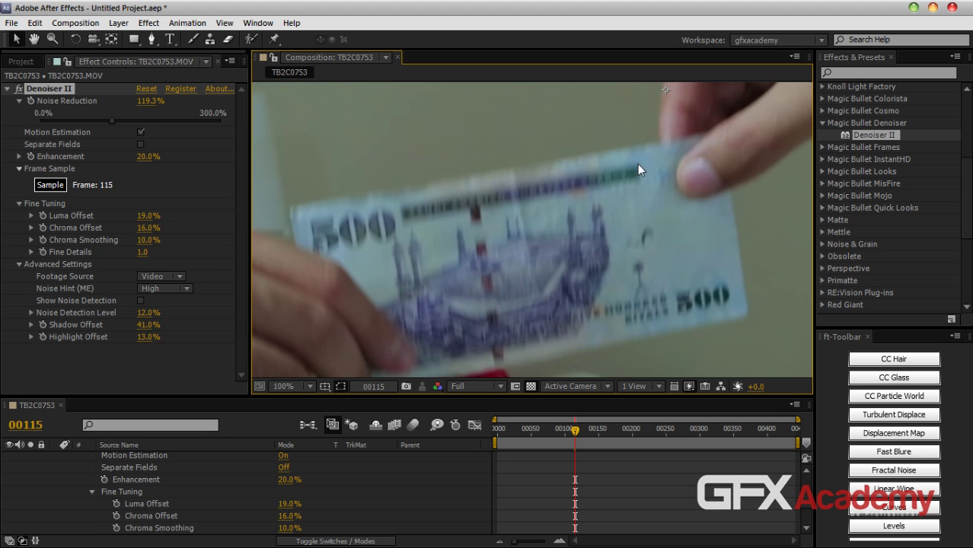
Disable Denoiser II, and find the Exposure color correction effect with "expo" and apply it to the TB2C0753.MOV layer
left_click(10, 93)
left_click(858, 73)
type("expo")
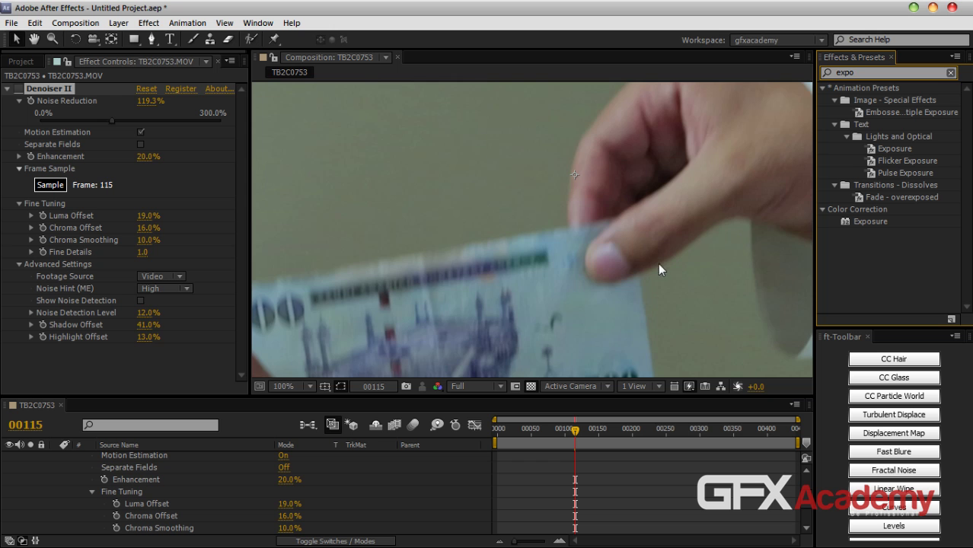
scroll(651, 266, "down", 2)
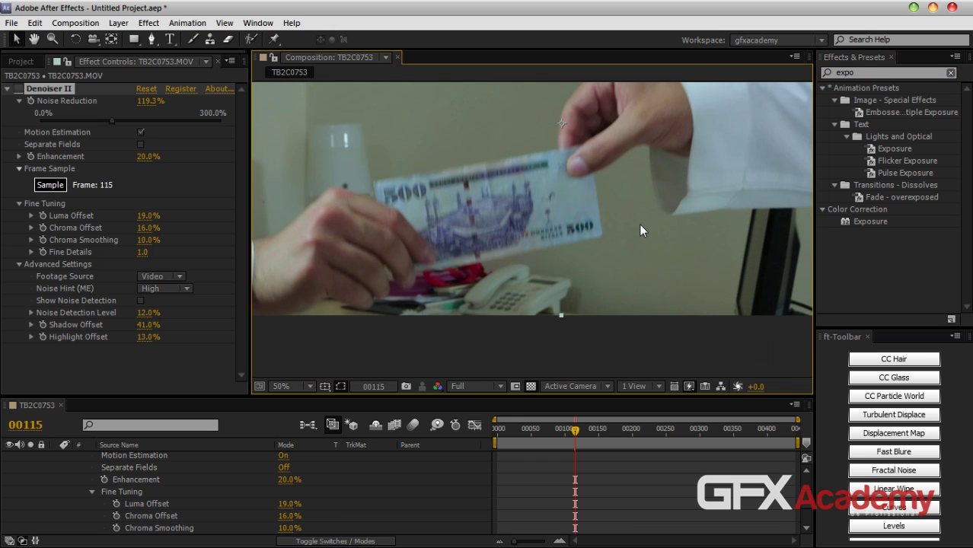
scroll(638, 226, "up", 2)
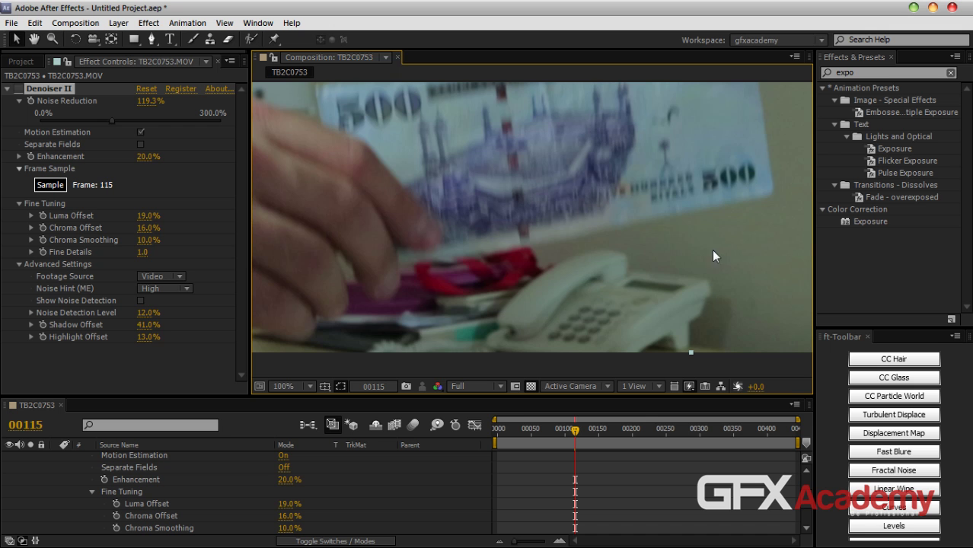
left_click_drag(857, 222, 191, 455)
Place the Exposure effect above Denoiser II in the effect order and set its master Exposure to 1.00
scroll(38, 192, "up", 3)
left_click(7, 88)
left_click_drag(36, 102, 39, 83)
left_click(144, 124)
type("1")
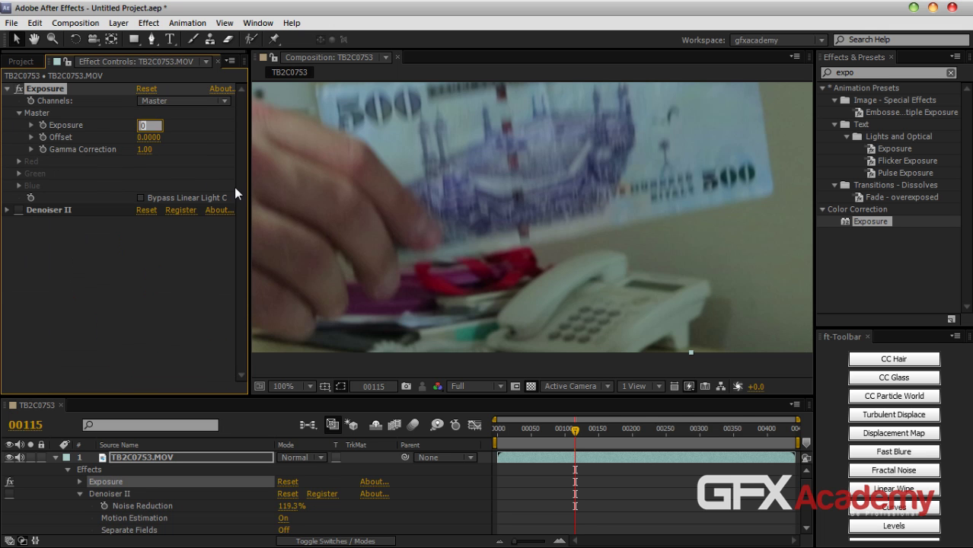
key("Return")
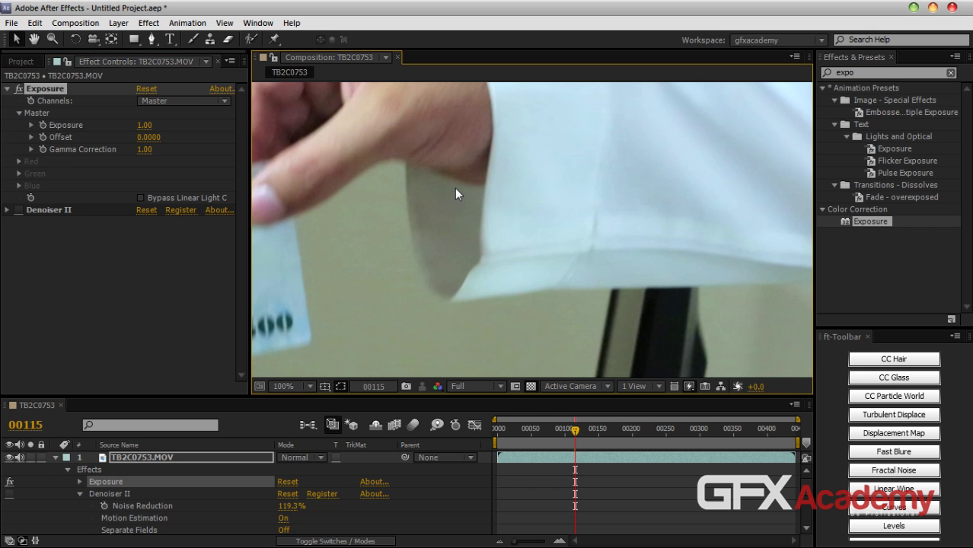
Re-enable Denoiser II and inspect the brightened sleeve, hand and banknote up close
left_click(19, 210)
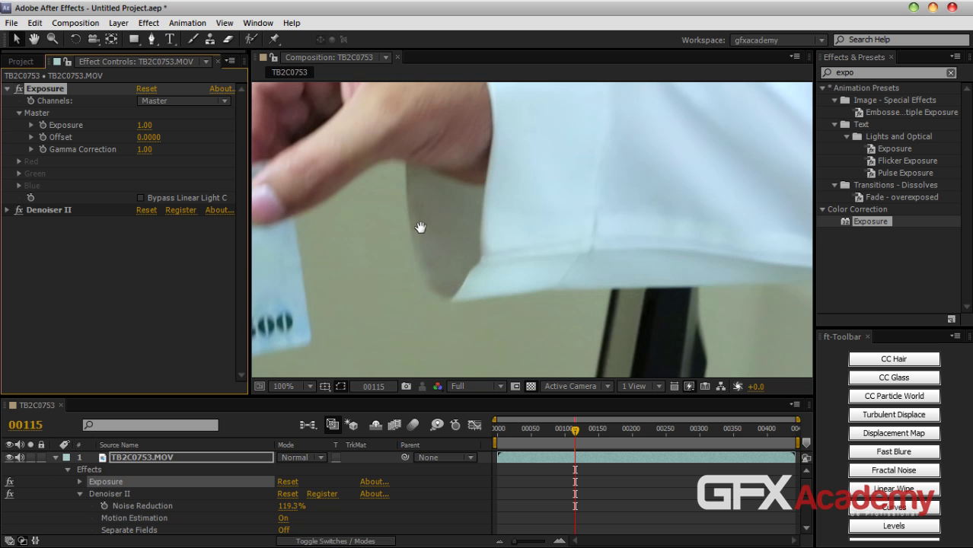
scroll(420, 227, "down", 1)
scroll(581, 255, "up", 2)
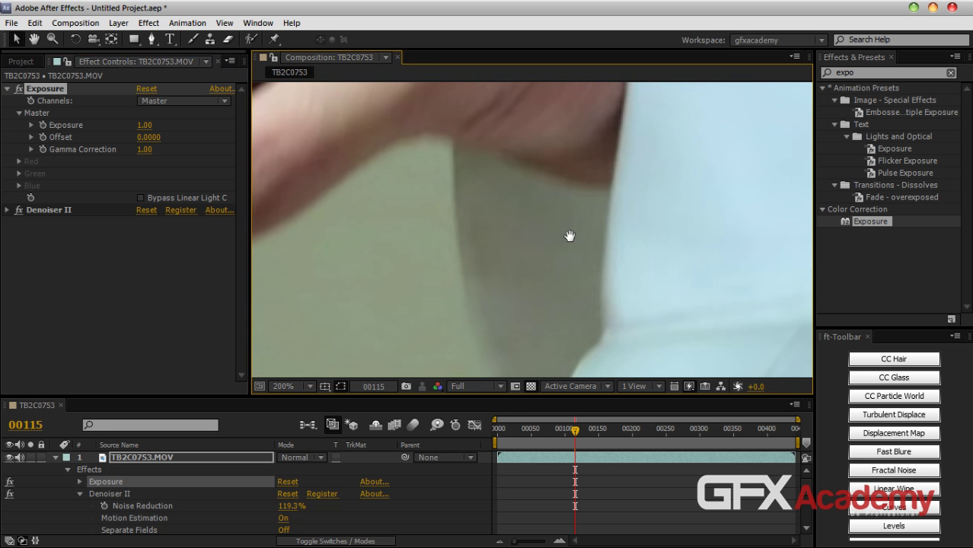
scroll(556, 245, "down", 1)
left_click_drag(373, 244, 560, 265)
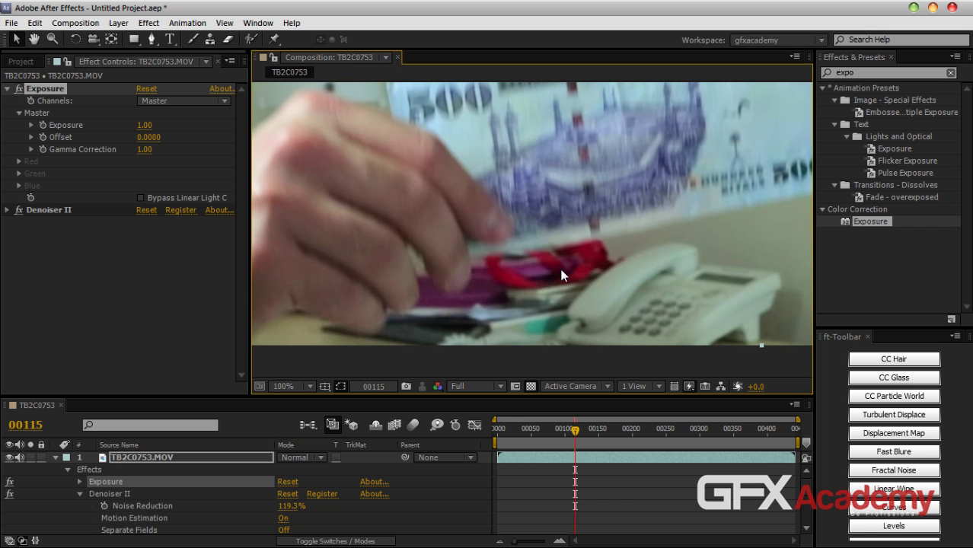
Expand Denoiser II's settings, set Enhancement to 50%, and check the hand and telephone area
left_click(7, 210)
scroll(136, 236, "down", 2)
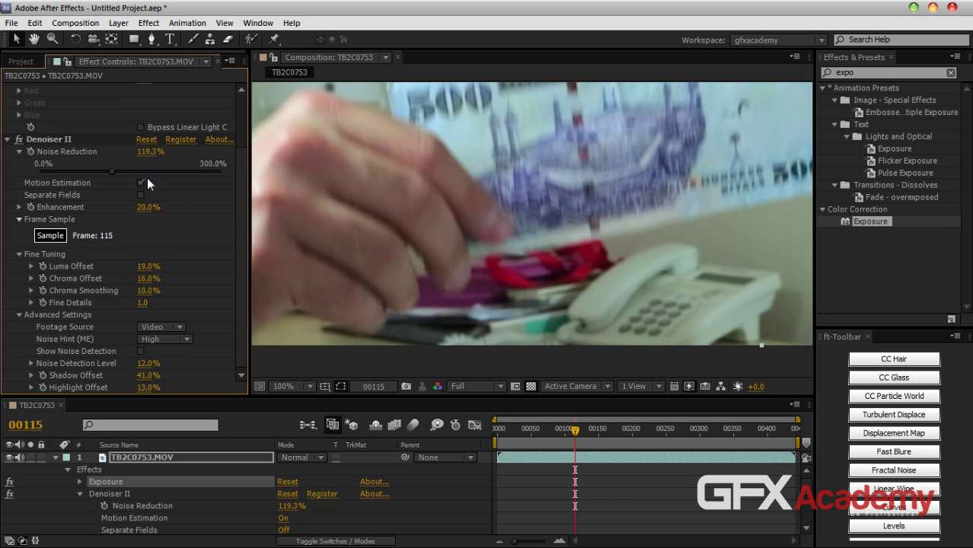
left_click_drag(144, 216, 236, 218)
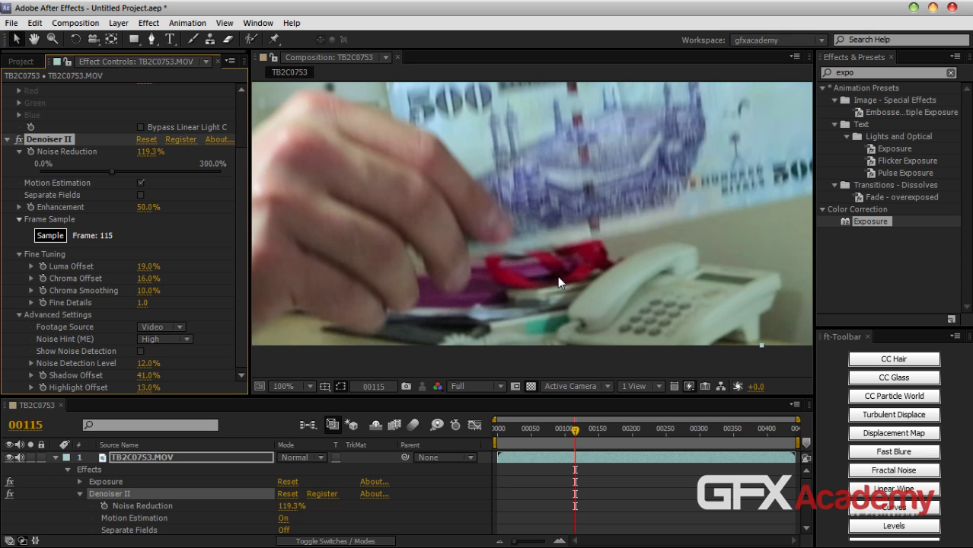
key("space")
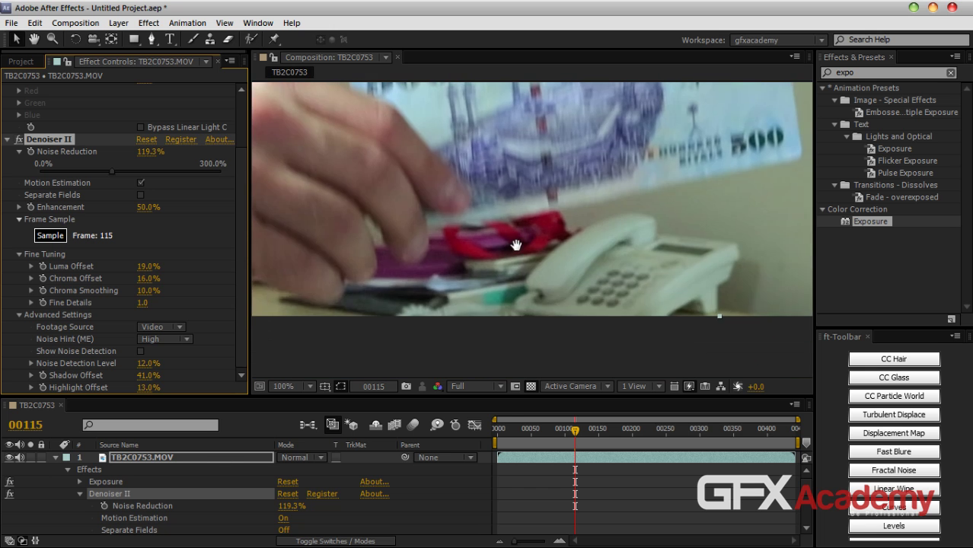
Set Denoiser II's Noise Detection Level to 20% and Noise Reduction to 200%
left_click(148, 363)
type("20")
key("Return")
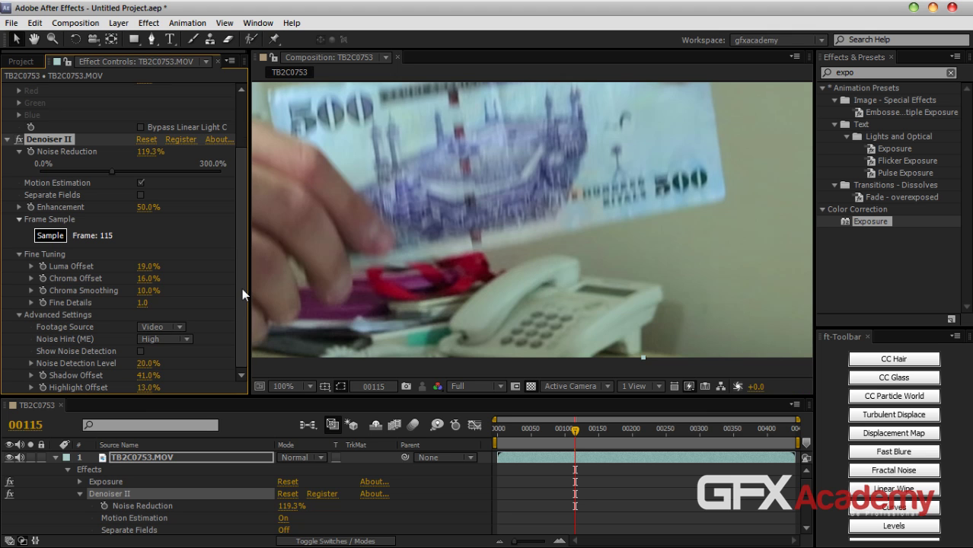
scroll(242, 288, "up", 2)
left_click(149, 186)
type("200")
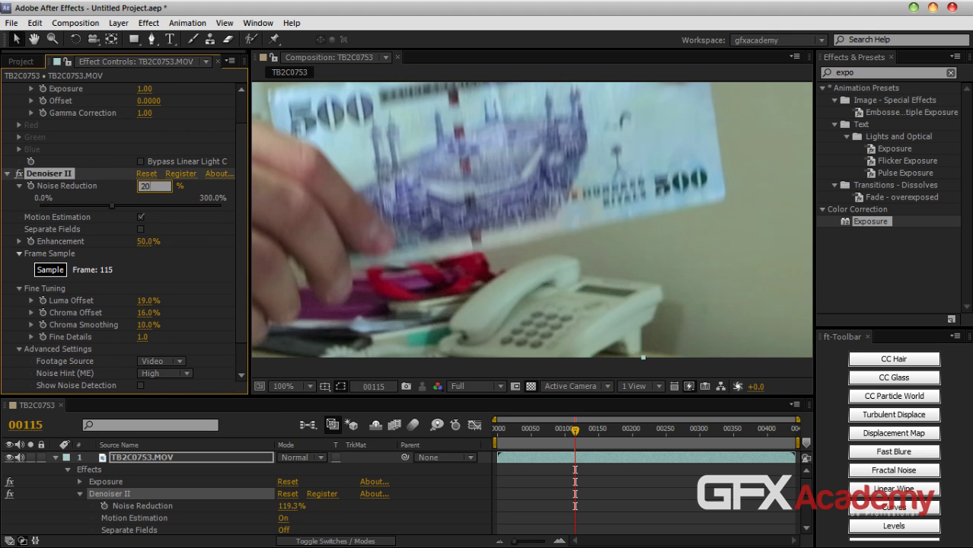
key("Return")
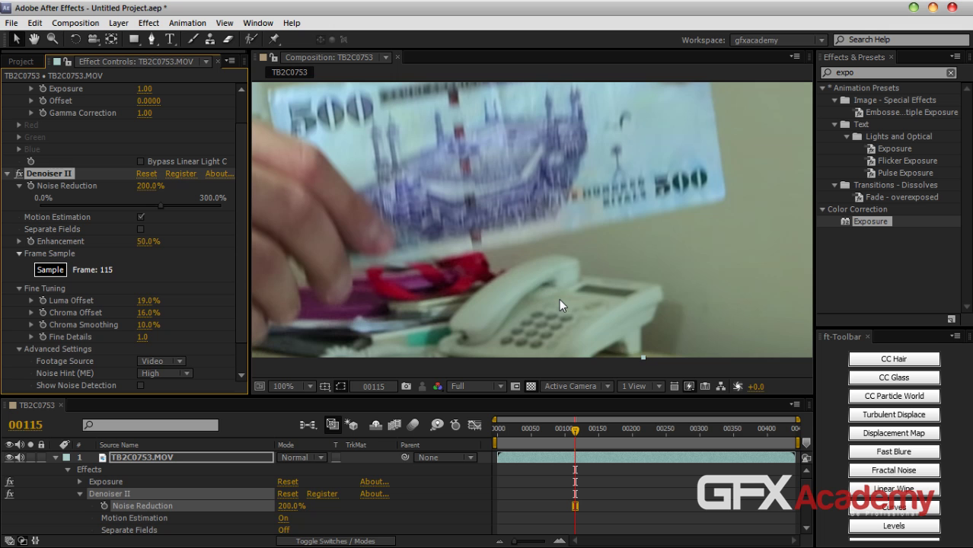
left_click_drag(580, 263, 513, 295)
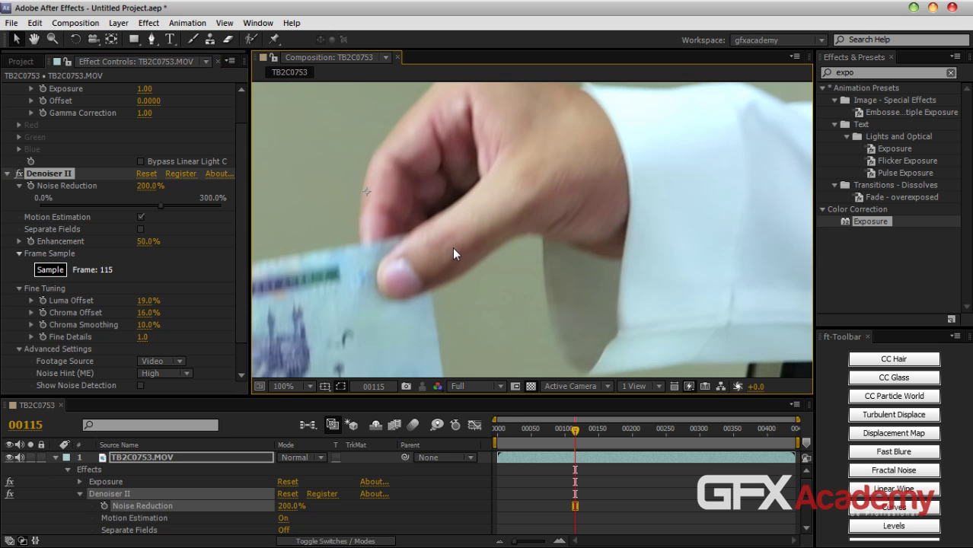
Set Denoiser II's Shadow Offset to 57% and Highlight Offset to -13% in Advanced Settings
scroll(243, 280, "down", 2)
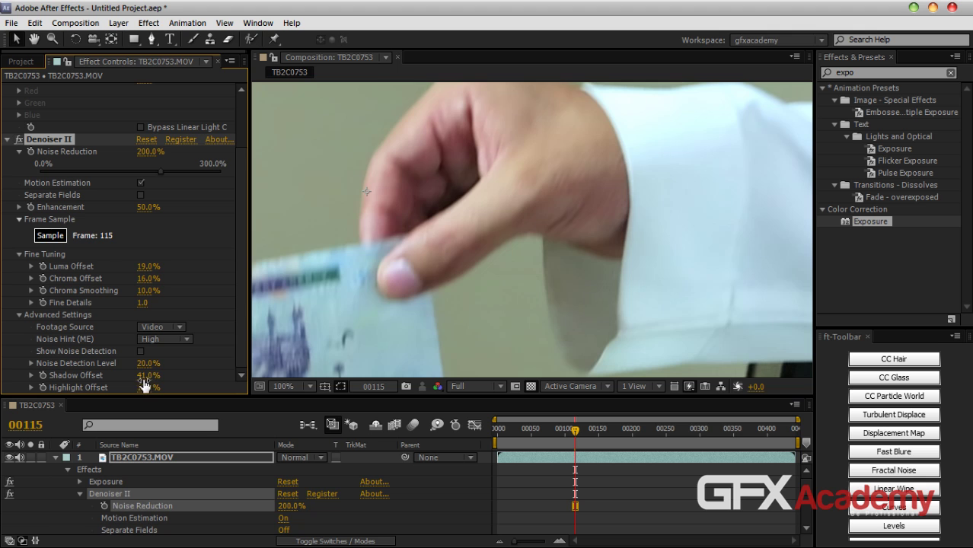
left_click_drag(146, 376, 155, 376)
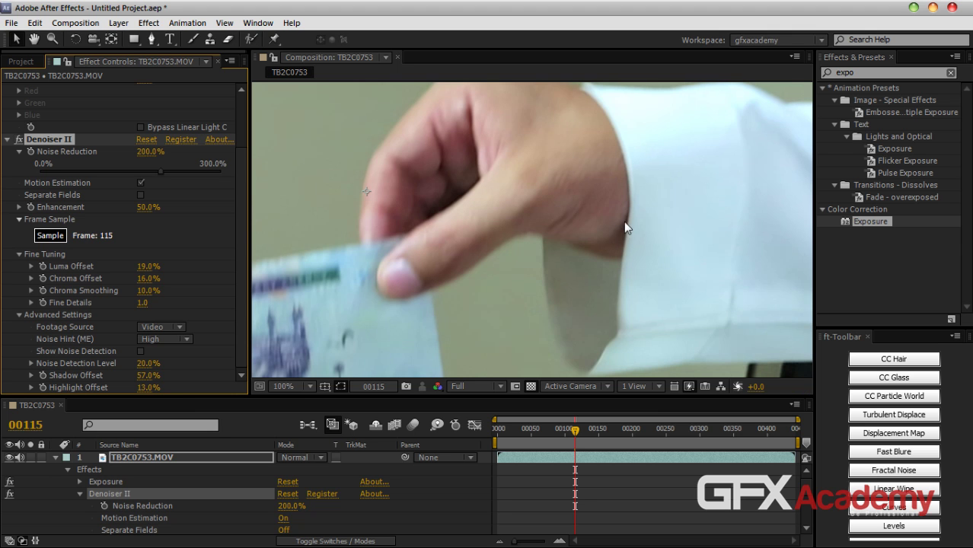
left_click_drag(154, 393, 131, 393)
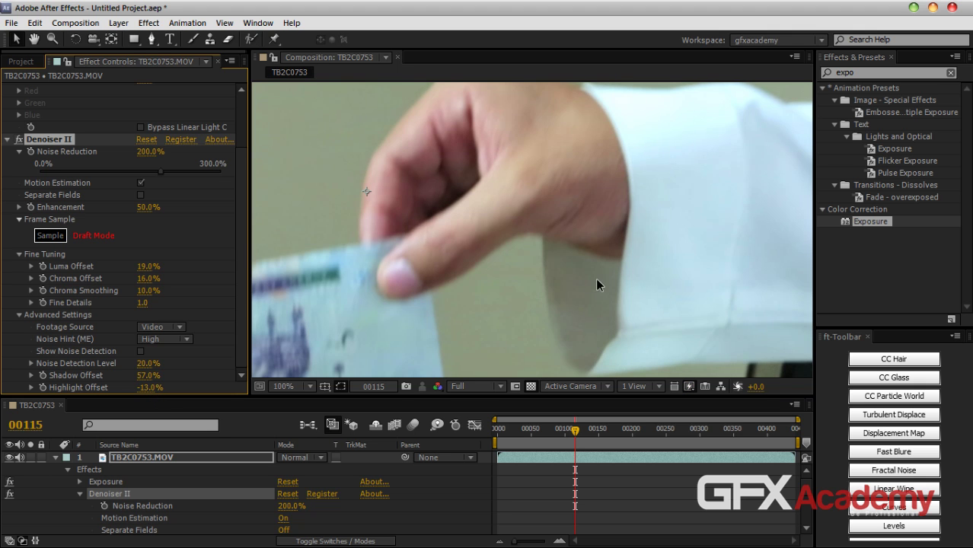
left_click_drag(636, 274, 653, 241)
left_click(629, 234)
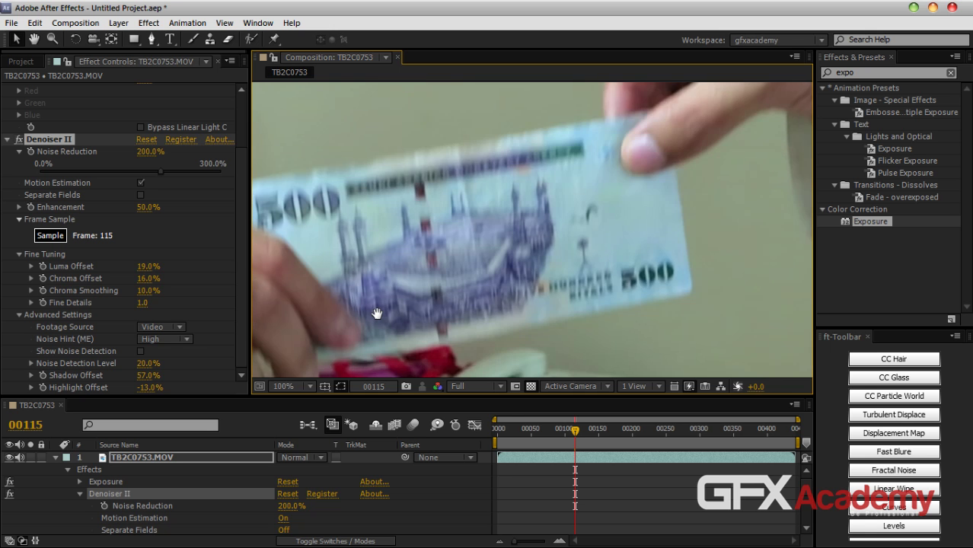
Examine the denoised image at frame 115, and go to frame 151 to examine both hands and the sleeve
scroll(500, 240, "down", 2)
left_click_drag(639, 203, 601, 219)
scroll(537, 247, "up", 2)
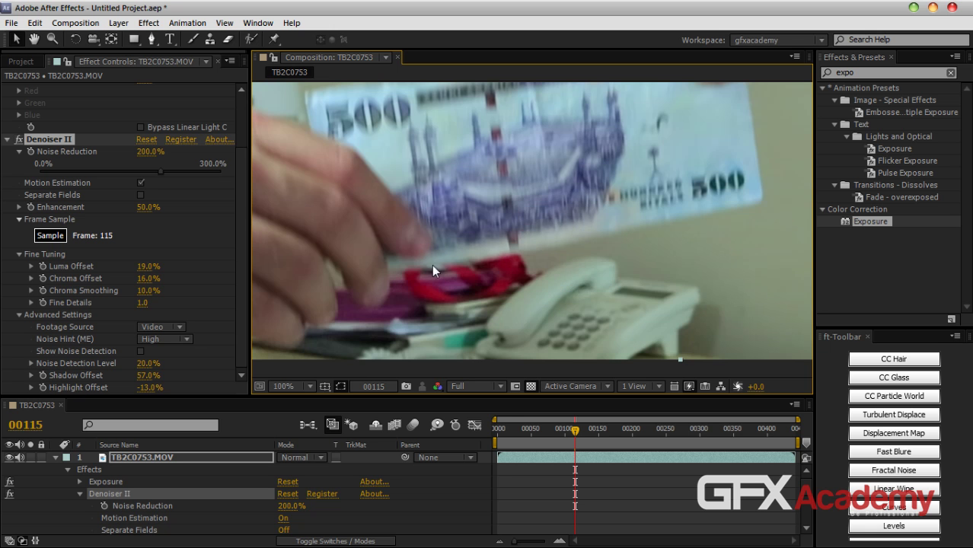
scroll(466, 262, "down", 2)
left_click_drag(543, 186, 541, 267)
left_click(598, 430)
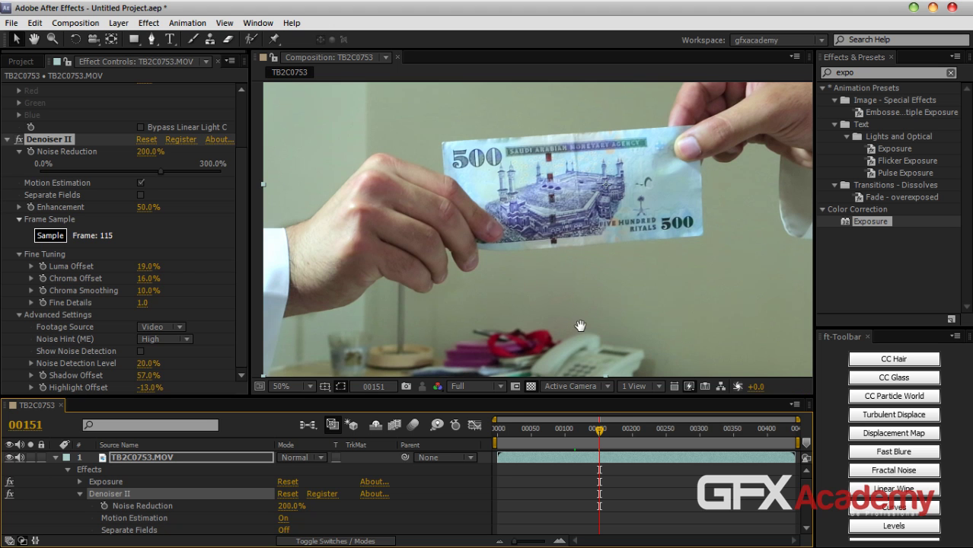
scroll(580, 326, "up", 2)
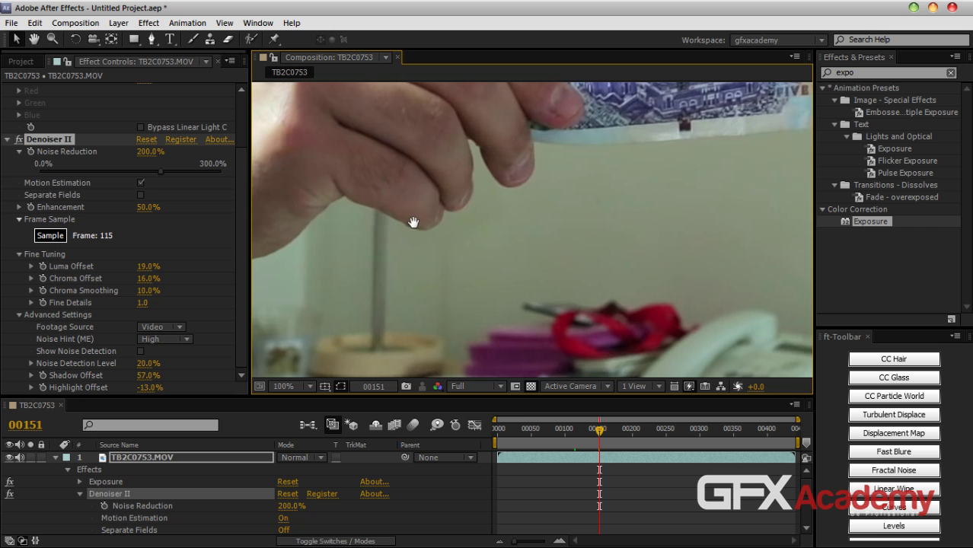
left_click_drag(413, 217, 522, 165)
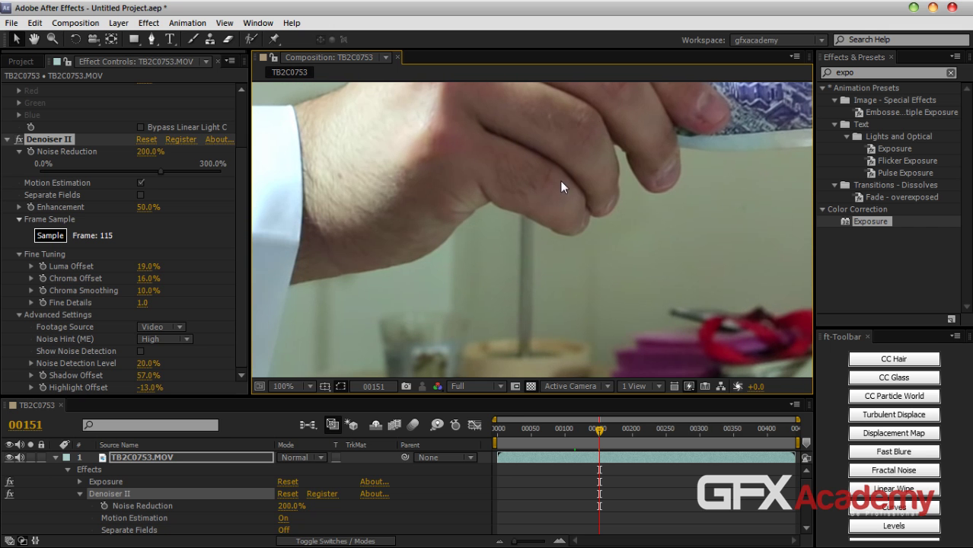
left_click_drag(601, 137, 568, 275)
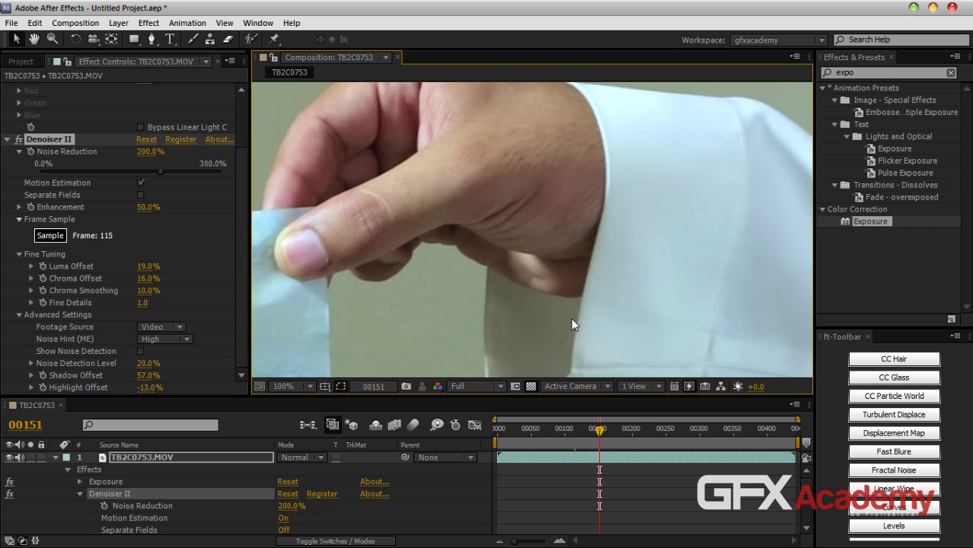
Collapse the Exposure and Denoiser II settings and the layer's properties, and show the layer switches in the timeline
left_click(8, 139)
left_click(7, 89)
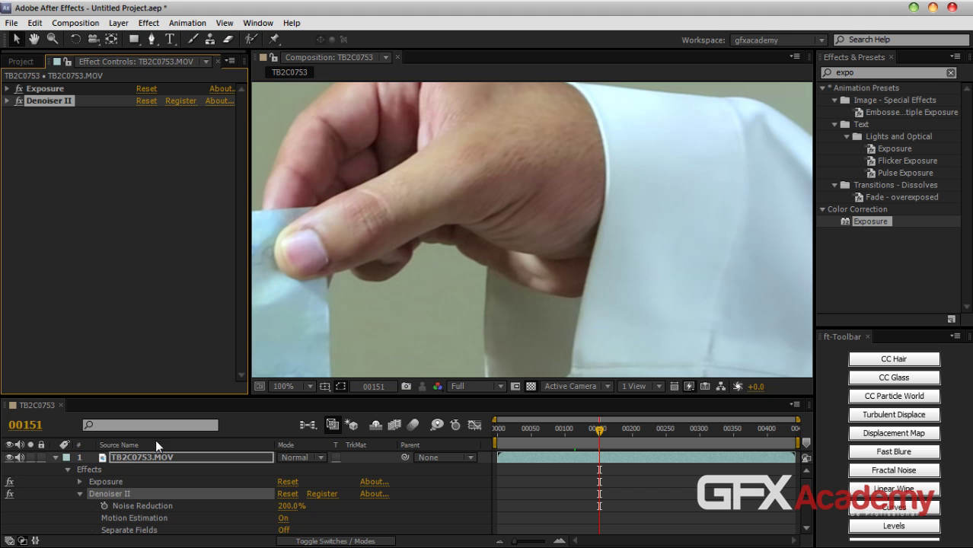
left_click(55, 457)
key("F4")
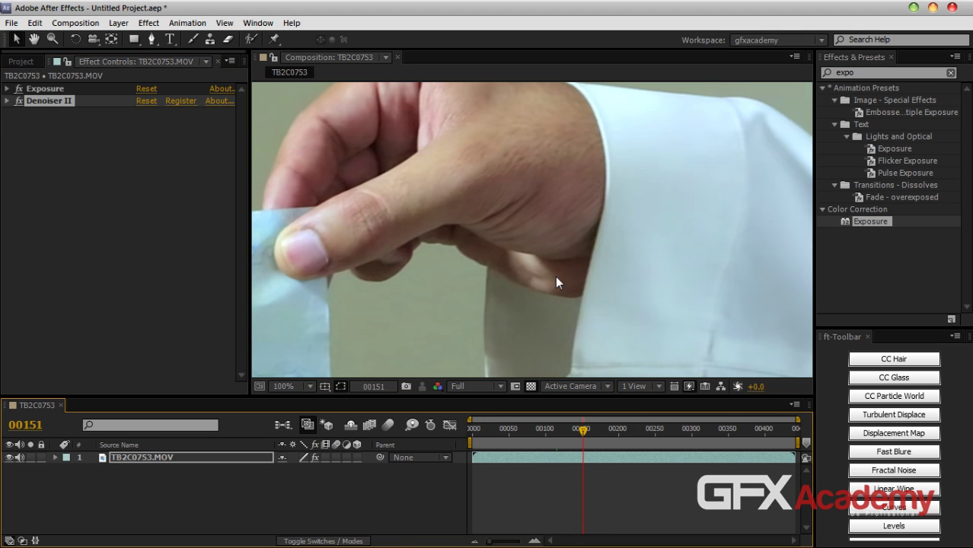
Turn all effects on the TB2C0753.MOV layer off and back on to compare the original and denoised image
left_click(315, 457)
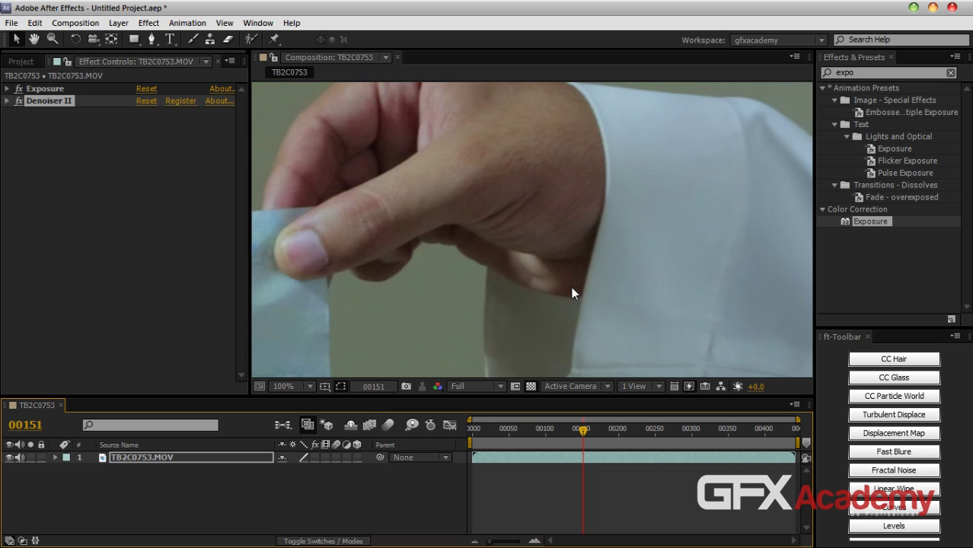
left_click_drag(410, 275, 524, 219)
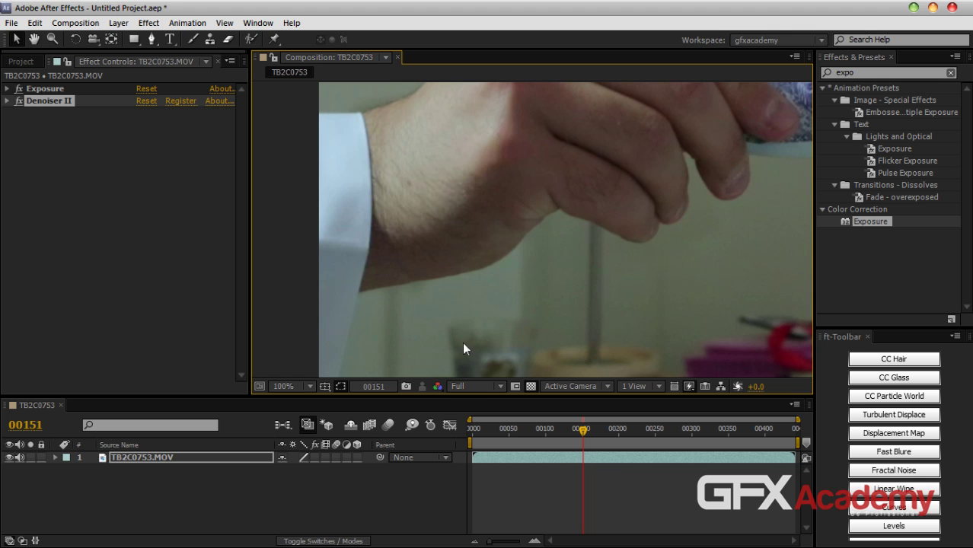
left_click(316, 458)
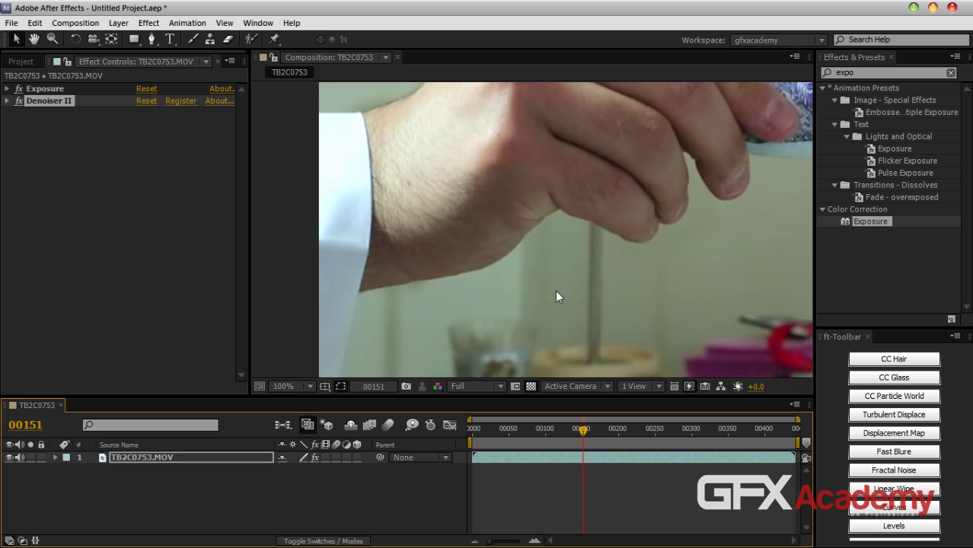
left_click_drag(664, 174, 645, 180)
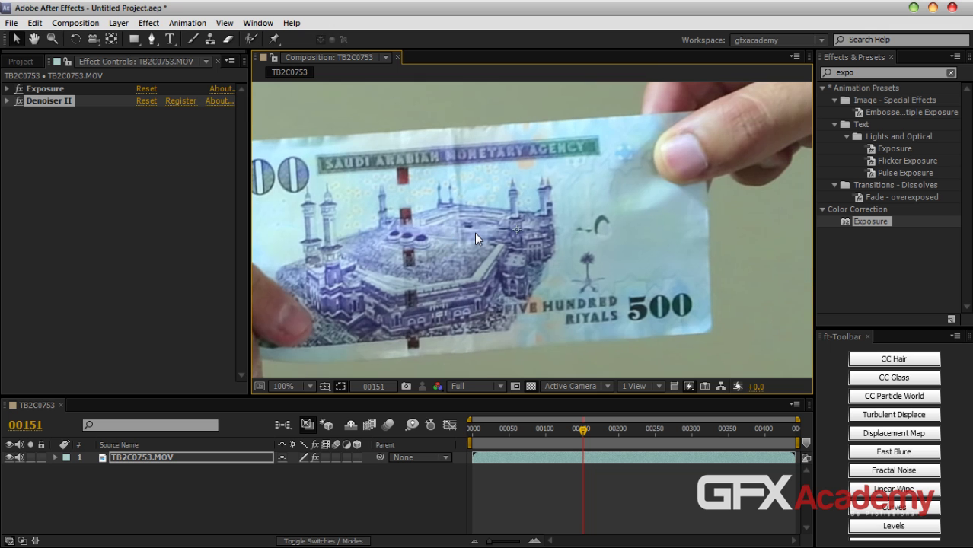